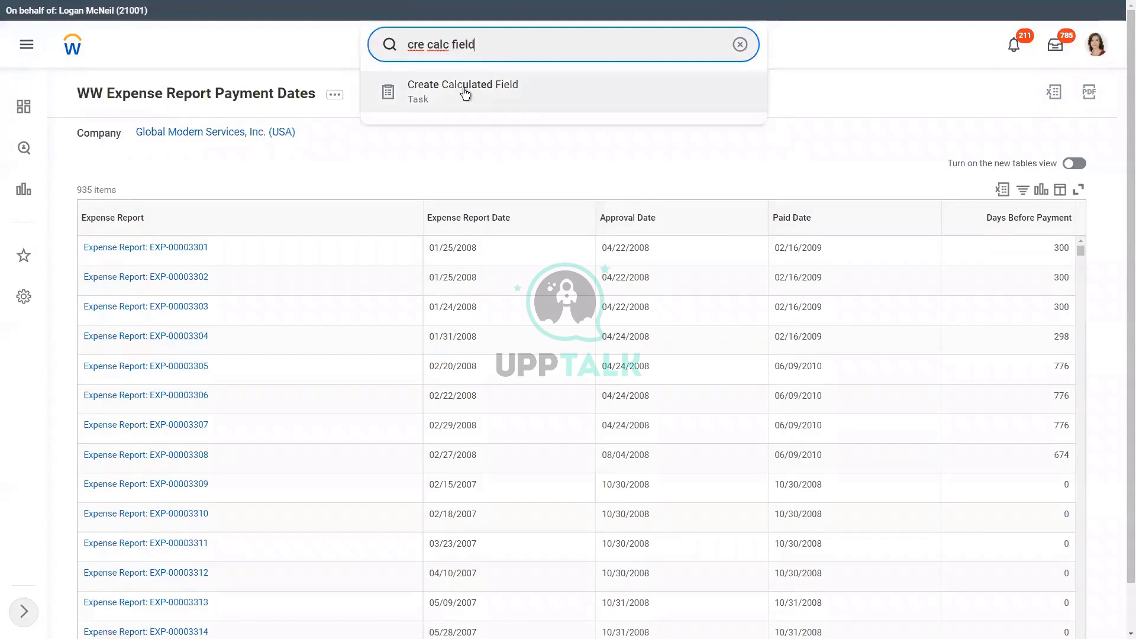
# - Start creating a calculated field and name it "CF-WW-Incr or Decr Date- Expected Date of Payment"
pyautogui.click(463, 93)
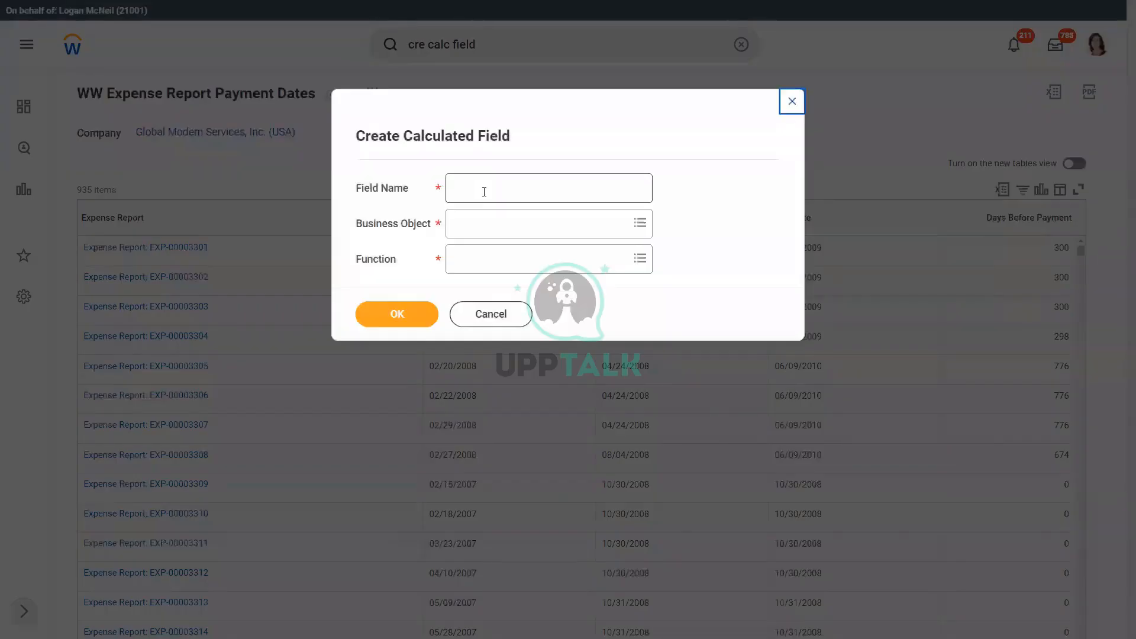
pyautogui.click(484, 191)
pyautogui.write('CF-WW-In')
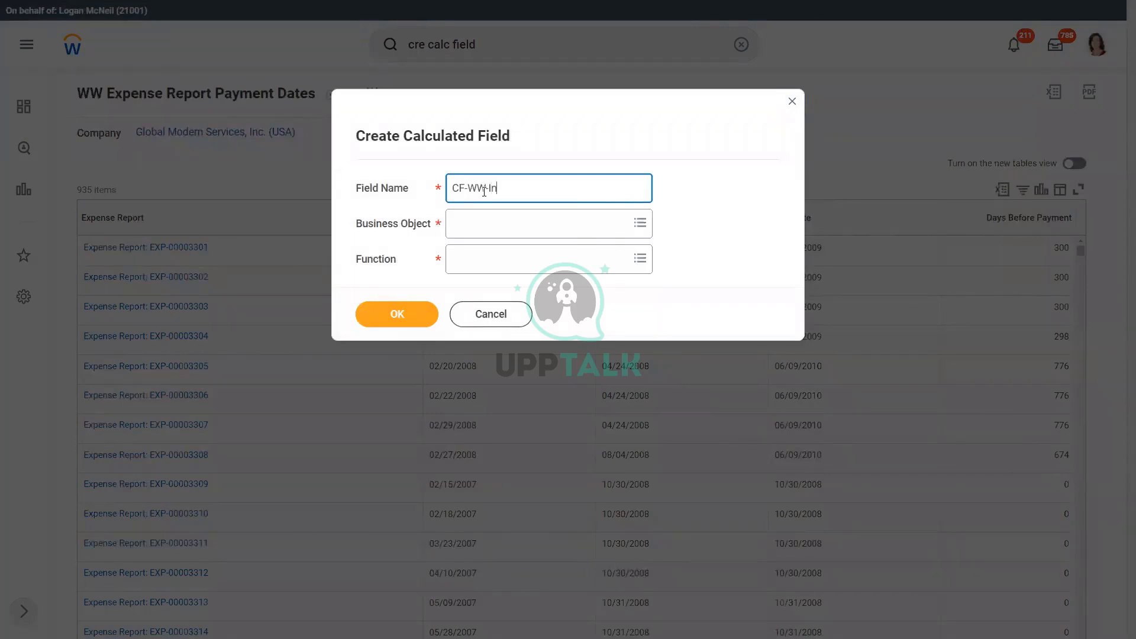
pyautogui.write('cr or Decr Date -')
pyautogui.write('Expected Date')
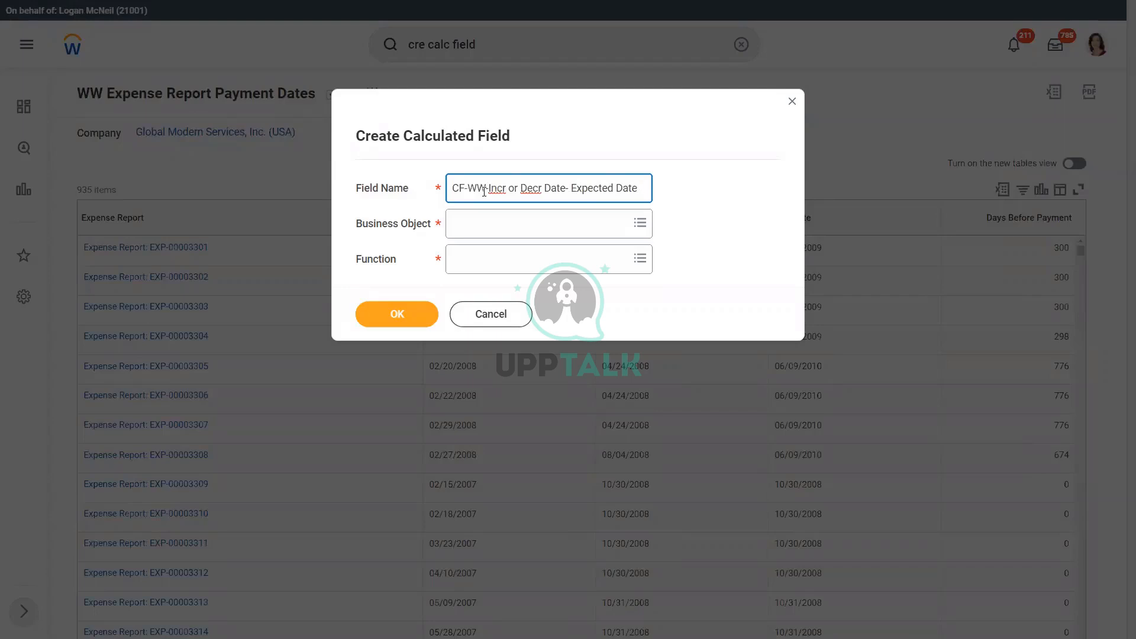
pyautogui.write(' f of Payment')
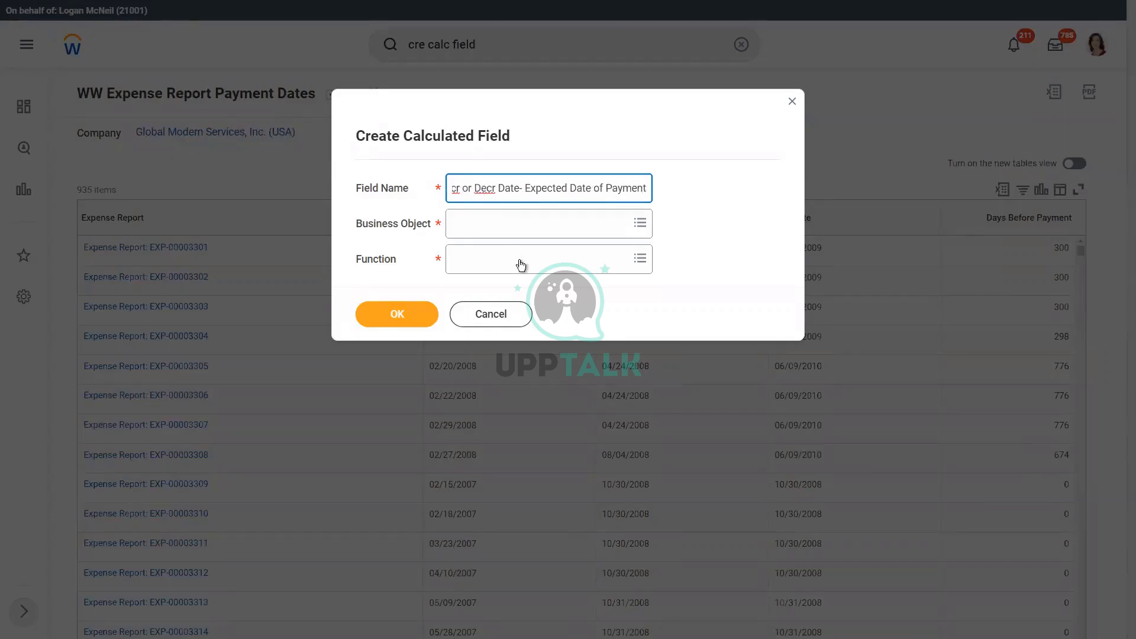
# - Search for "expense report" and set the calculated field's business object to Expense Report
pyautogui.click(498, 225)
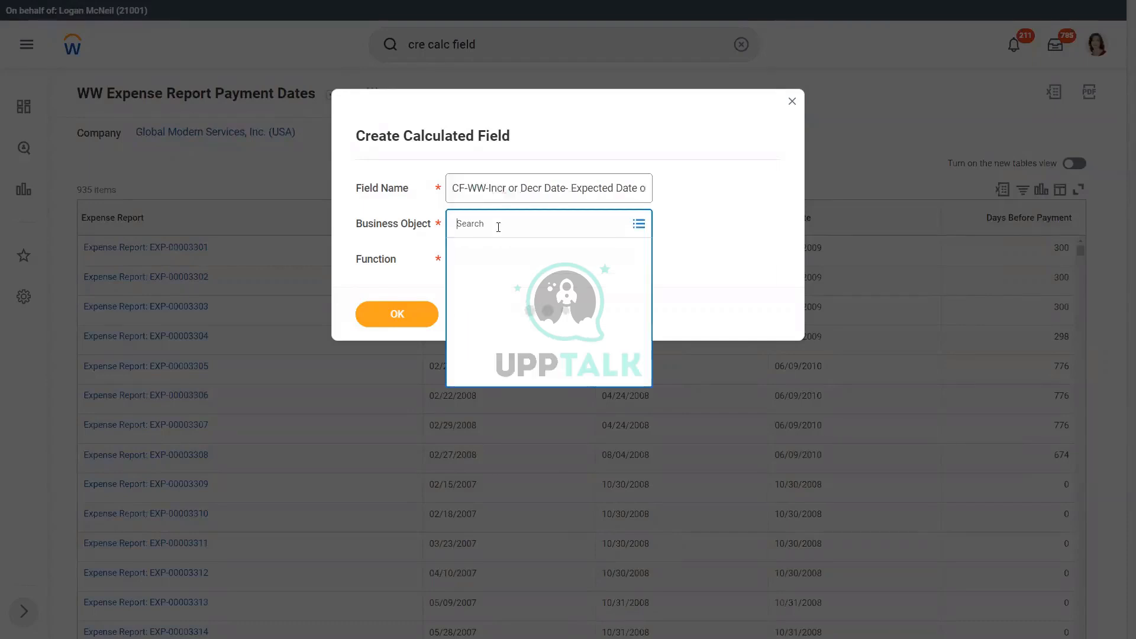
pyautogui.write('expense r')
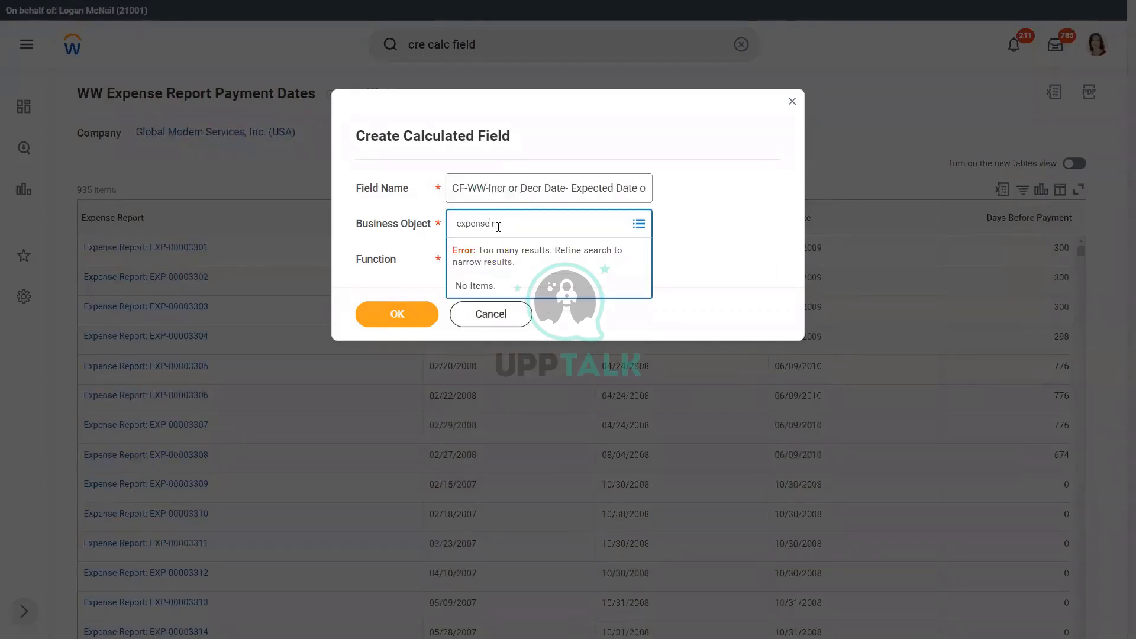
pyautogui.write('eport')
pyautogui.press('Return')
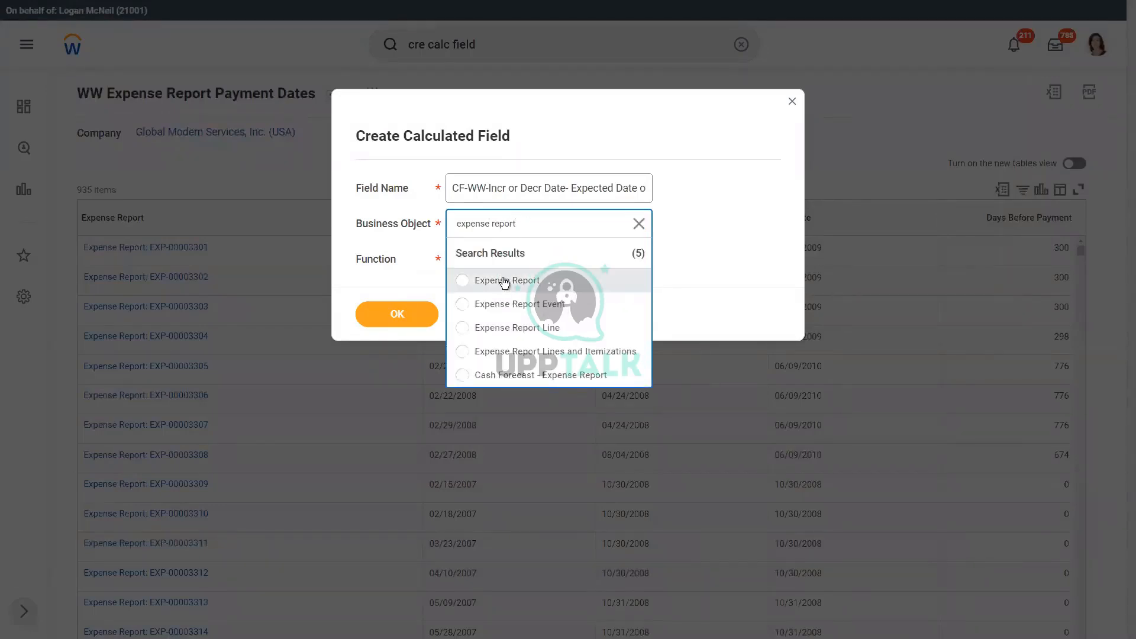
pyautogui.click(505, 281)
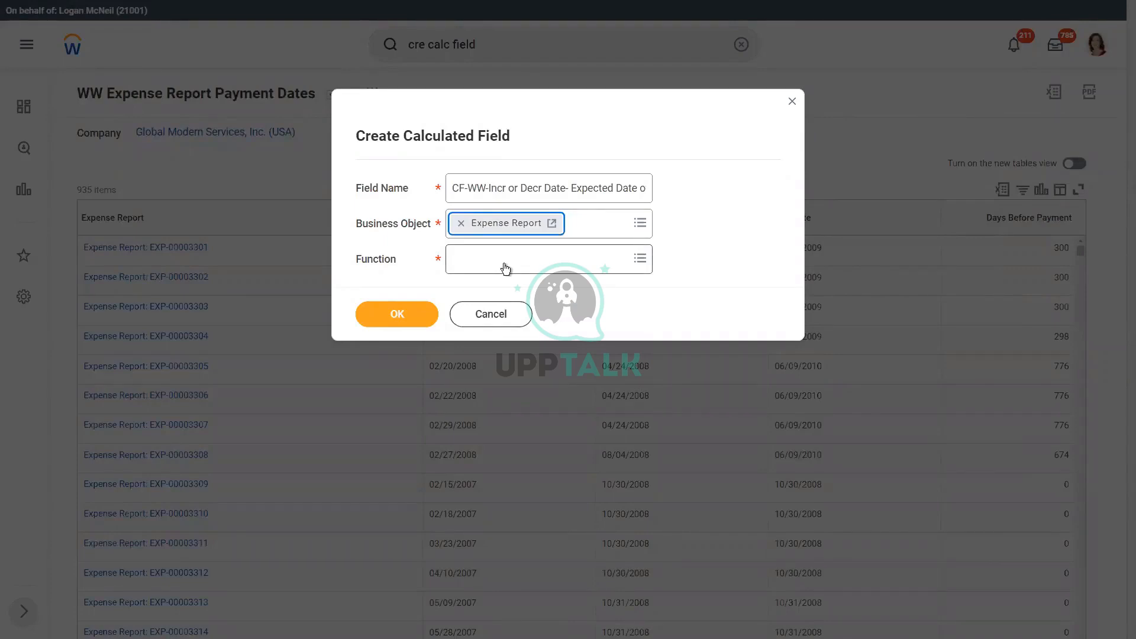
# - Set the calculated field's function to Increment or Decrement Date and continue to its calculation settings
pyautogui.click(506, 268)
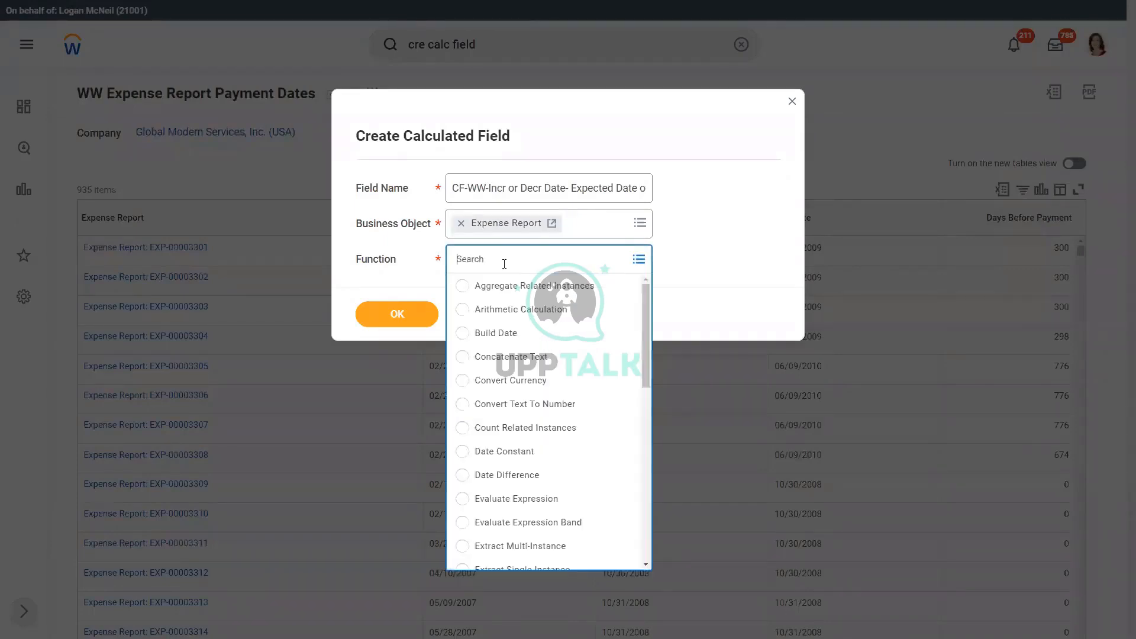
pyautogui.write('incr')
pyautogui.press('Return')
pyautogui.click(506, 278)
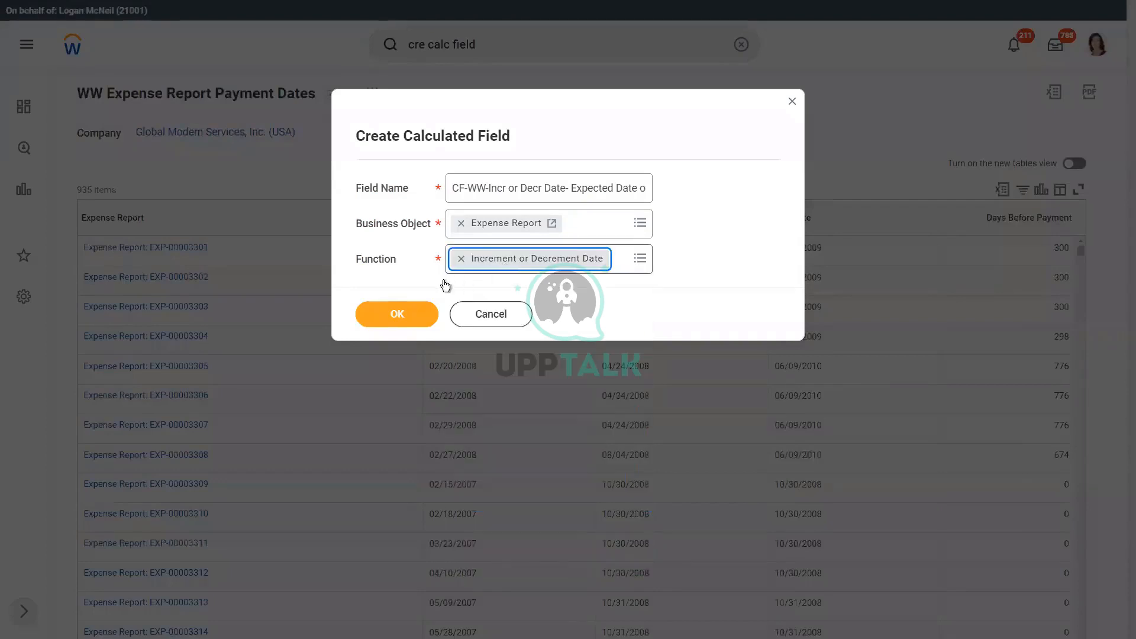
pyautogui.click(401, 318)
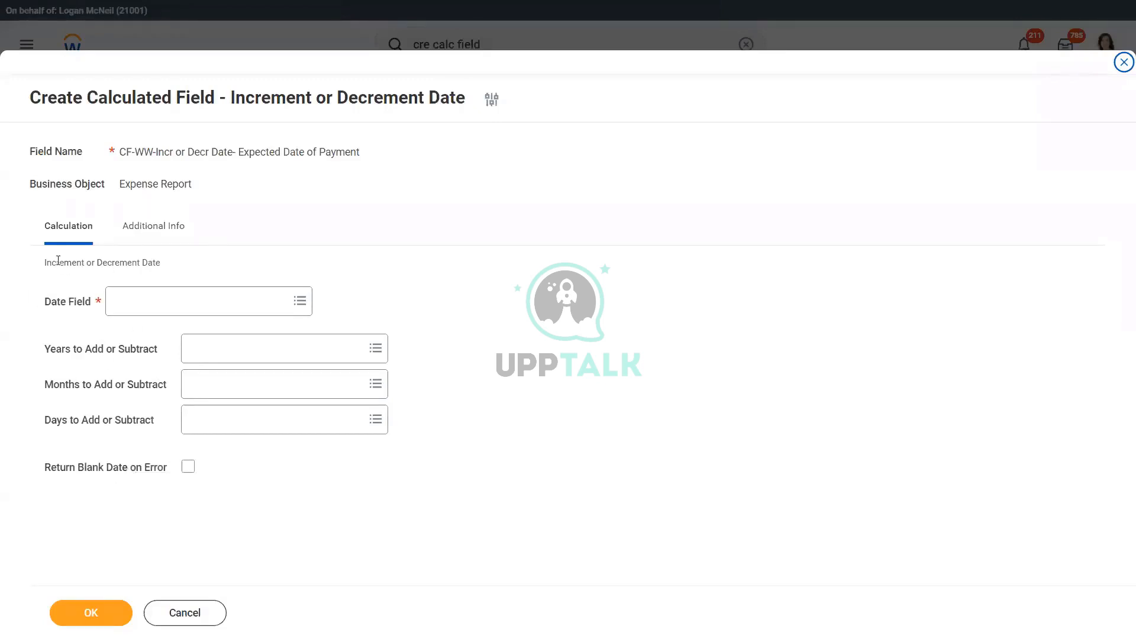
# - Switch to the Notepad++ notes and review the reporting requirement on how soon expense reports are paid after approval
pyautogui.moveTo(44, 264); pyautogui.dragTo(175, 258)
pyautogui.click(212, 254)
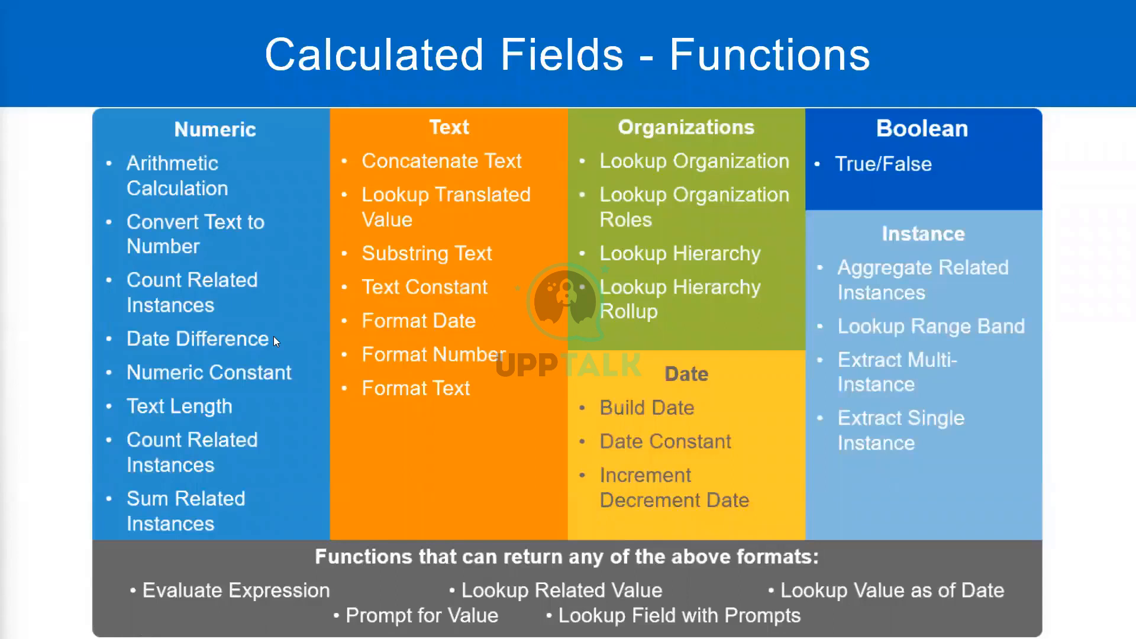
pyautogui.hotkey('alt', 'Tab')
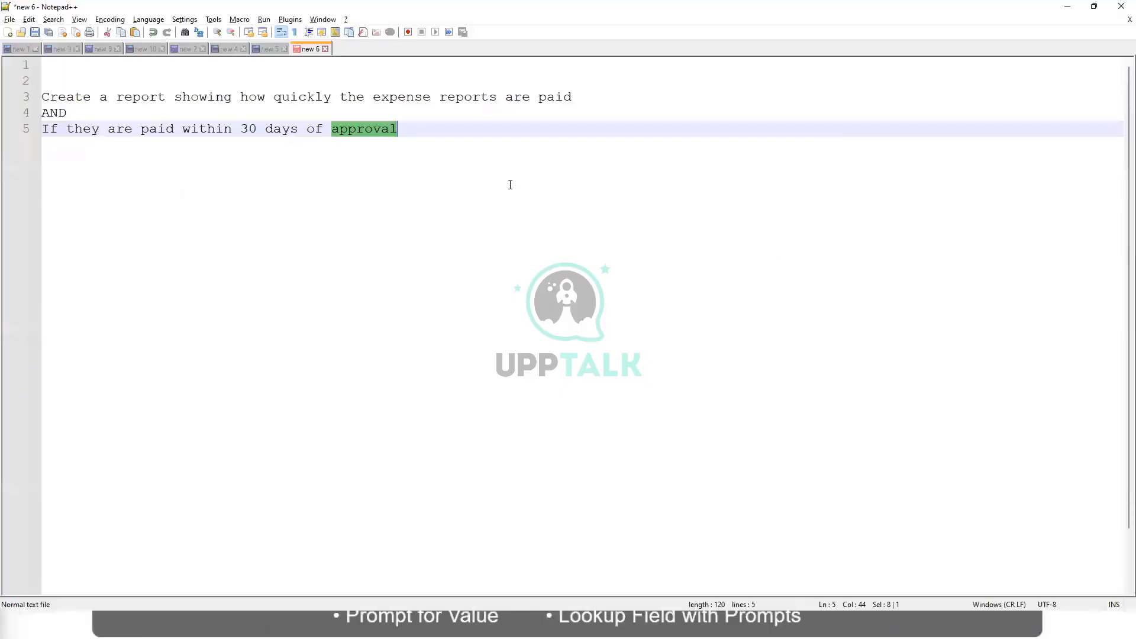
pyautogui.click(365, 129)
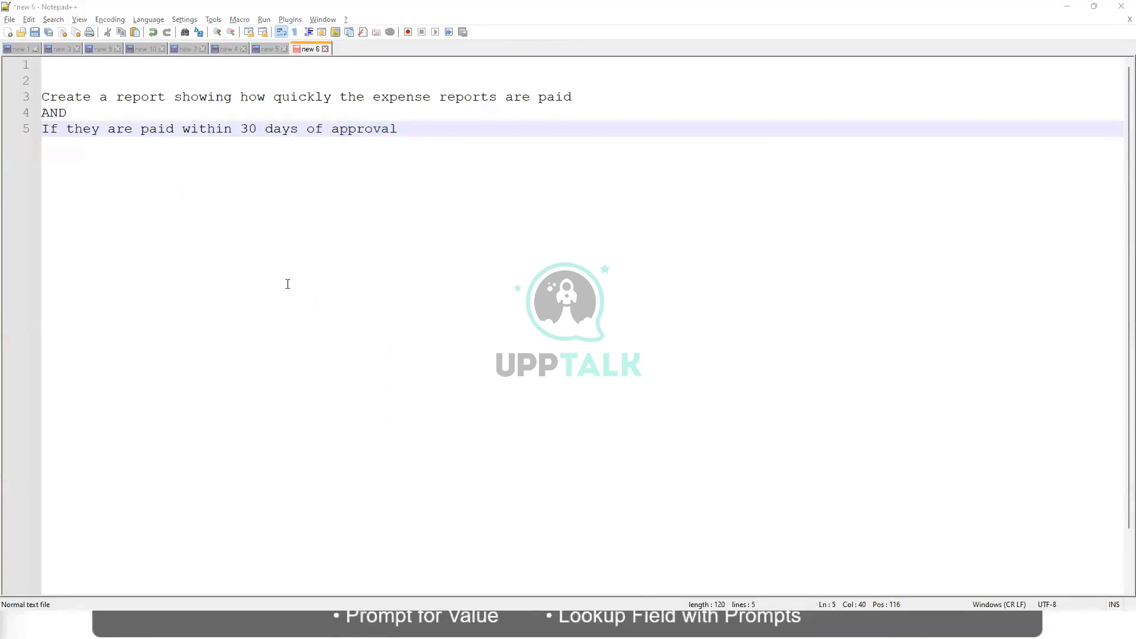
pyautogui.hotkey('alt', 'Tab')
# - Set the date field of the Increment or Decrement Date calculation to Approval Date
pyautogui.click(230, 304)
pyautogui.write('approval date')
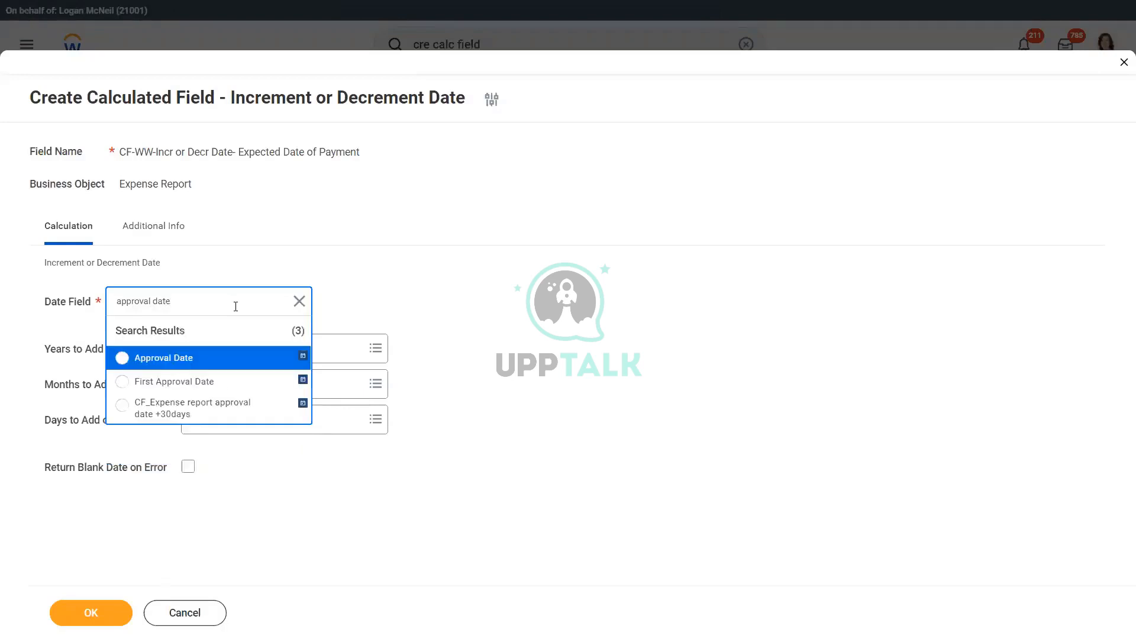
pyautogui.click(207, 359)
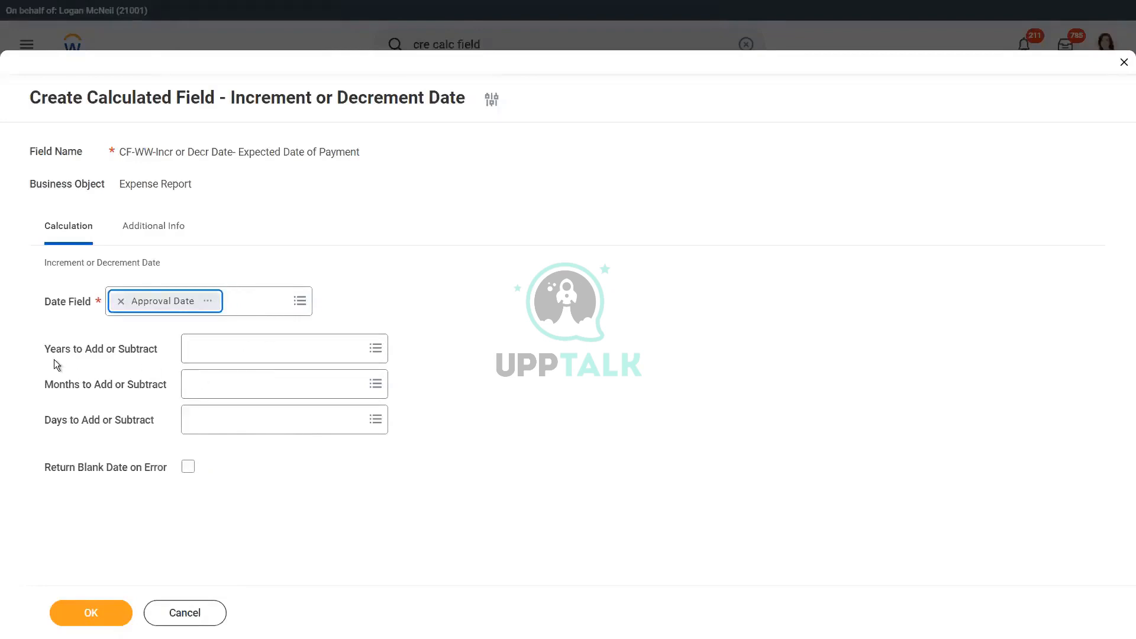
pyautogui.click(209, 422)
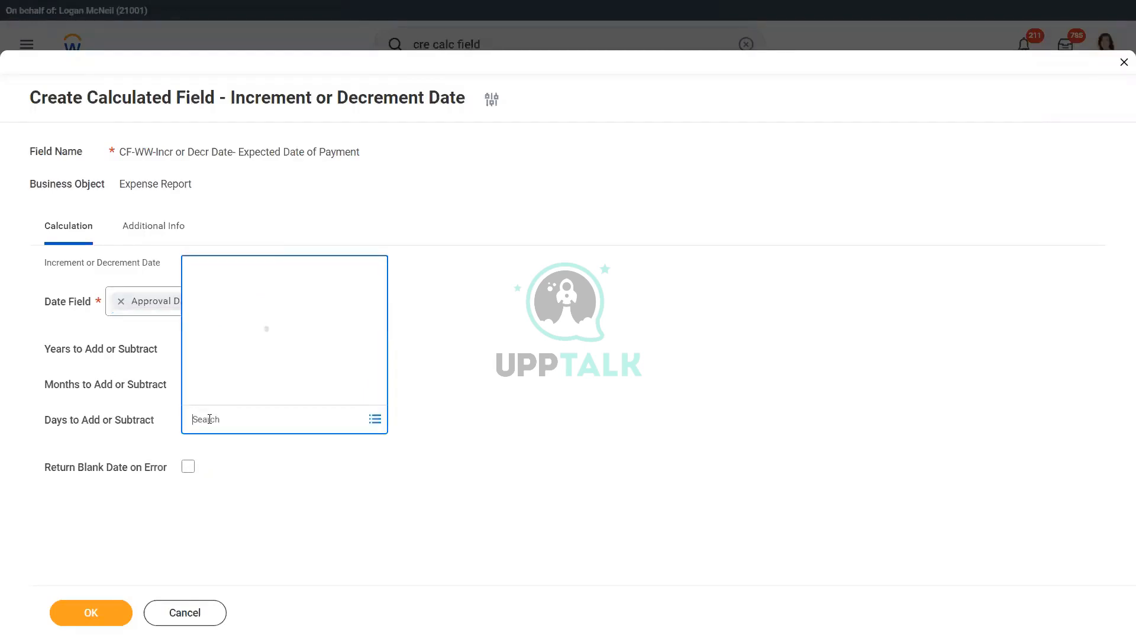
pyautogui.write('30')
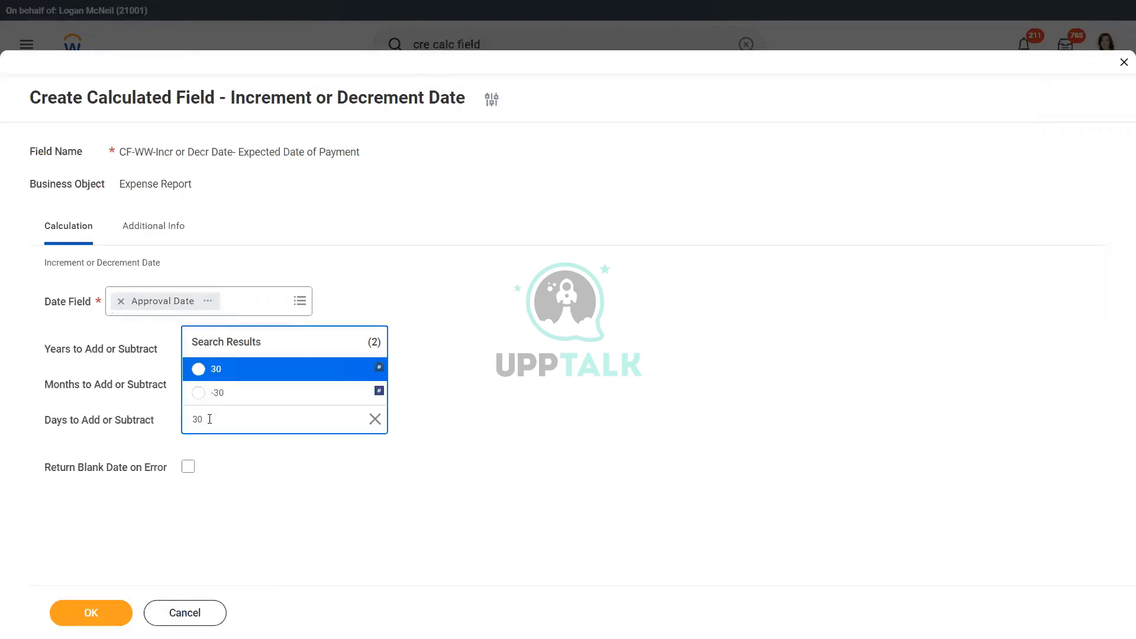
pyautogui.click(241, 394)
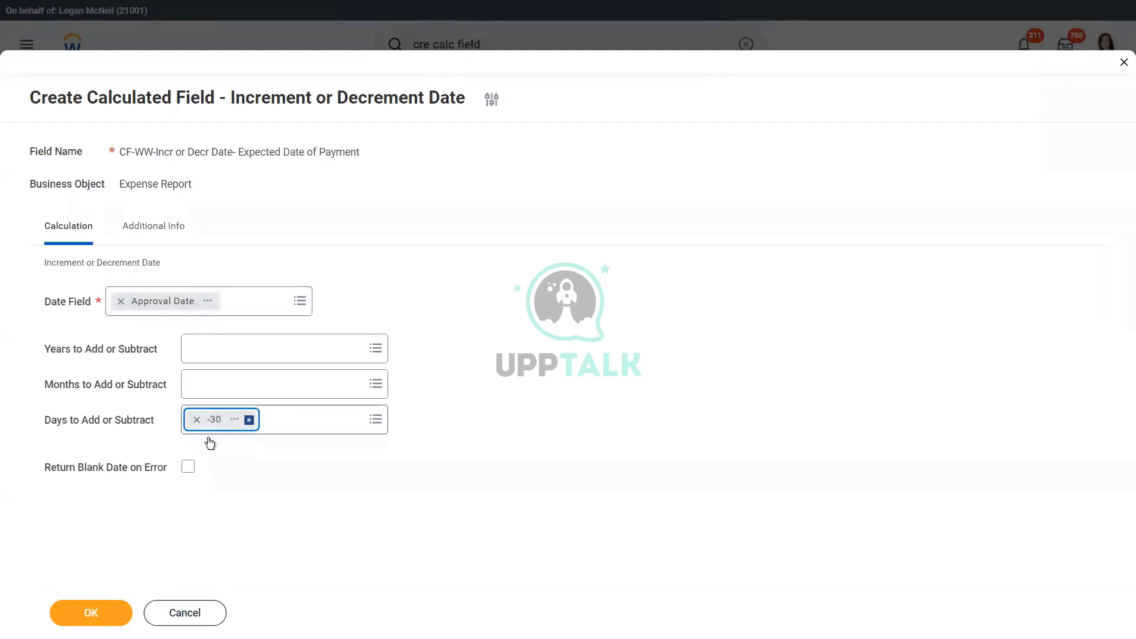
pyautogui.click(196, 419)
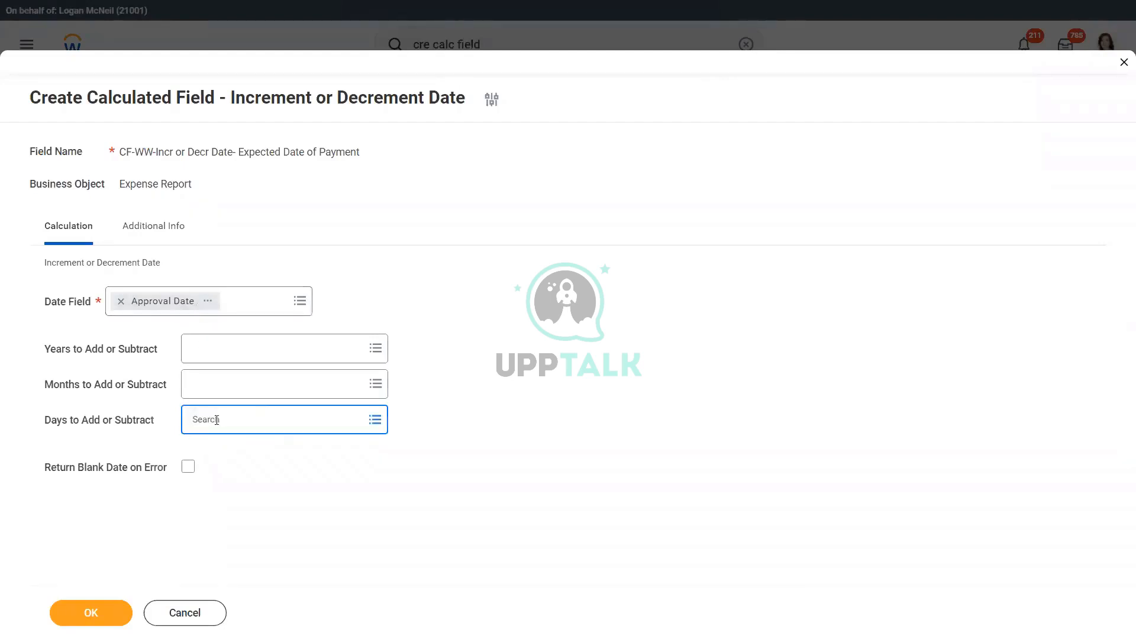
# - Set Days to Add or Subtract to 30 and enable Return Blank Date on Error
pyautogui.click(217, 420)
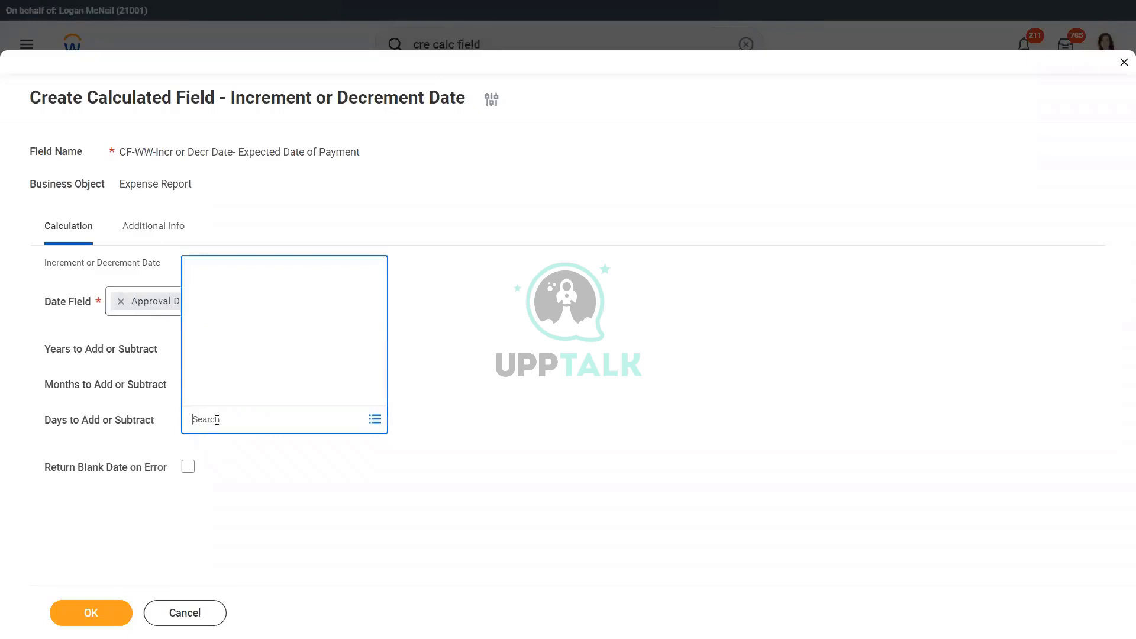
pyautogui.write('30')
pyautogui.press('Return')
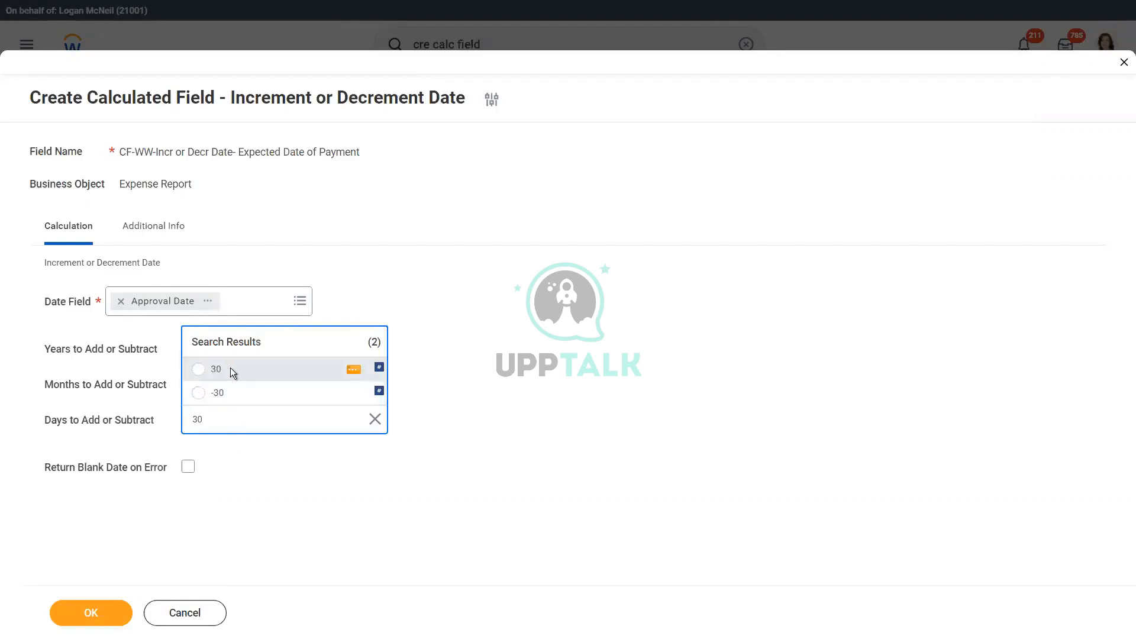
pyautogui.click(230, 370)
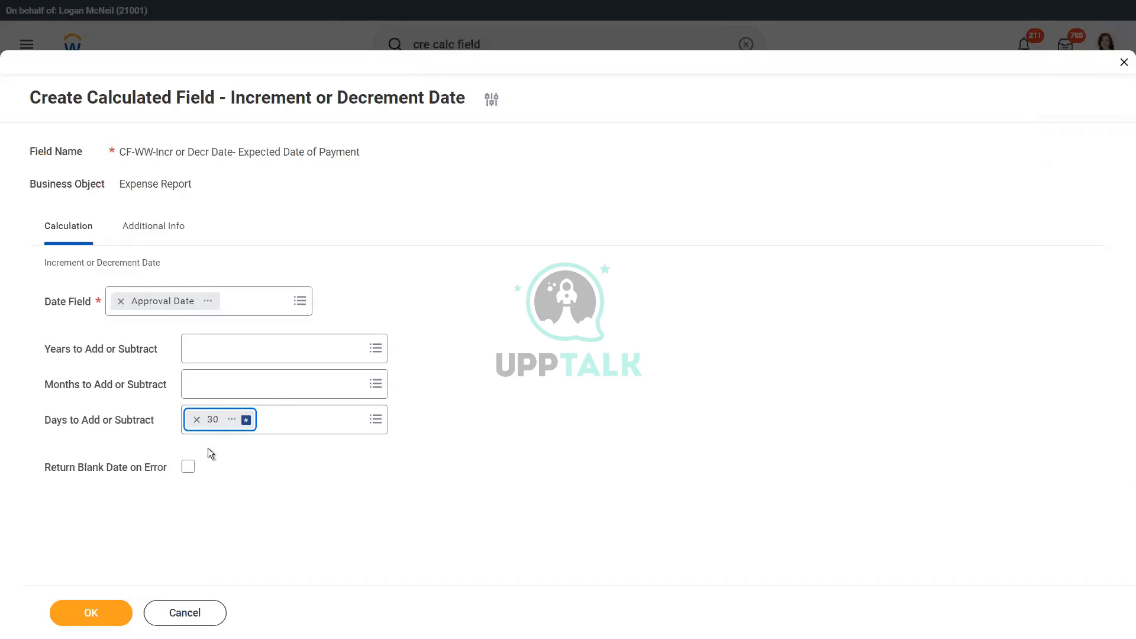
pyautogui.click(268, 456)
pyautogui.click(189, 469)
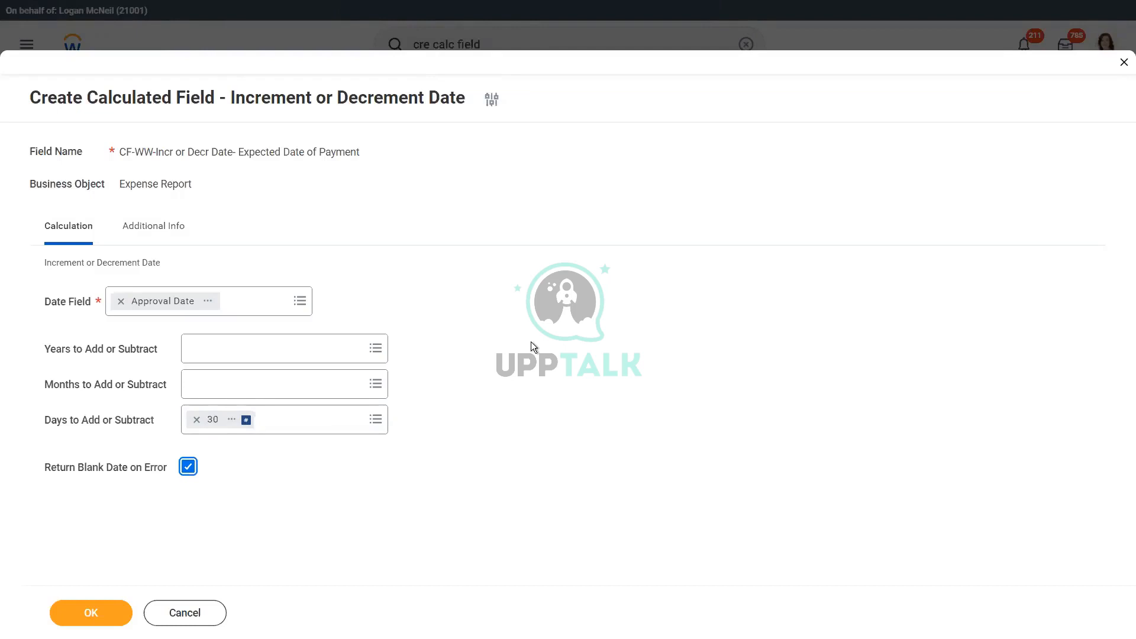
# - Examine the details of the numeric report field 30, including its business object and field source
pyautogui.click(295, 427)
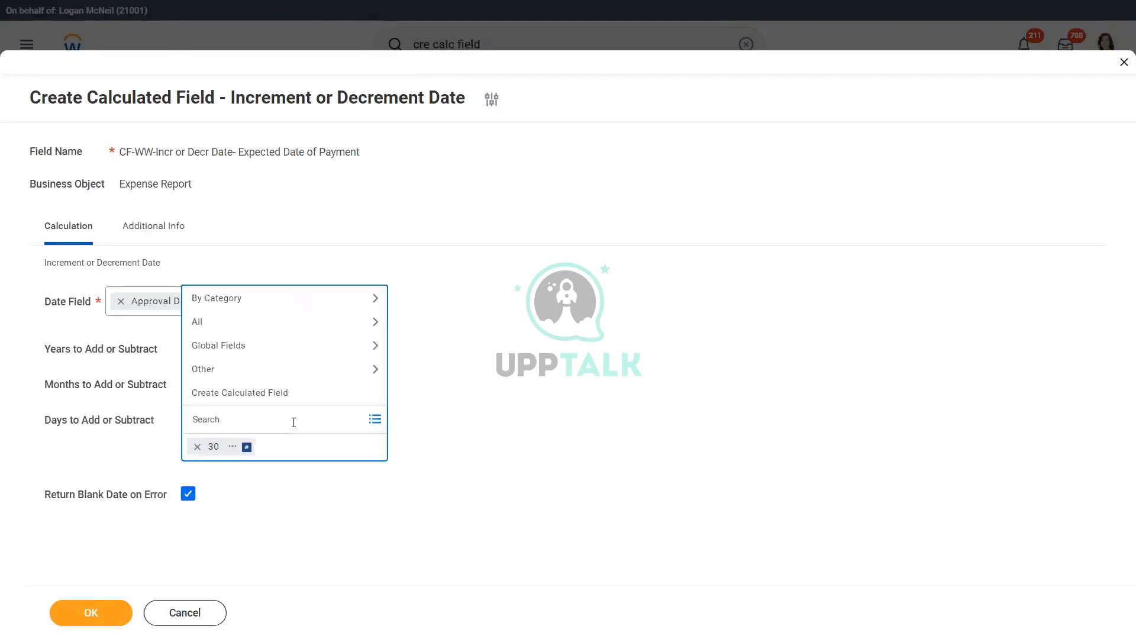
pyautogui.click(474, 383)
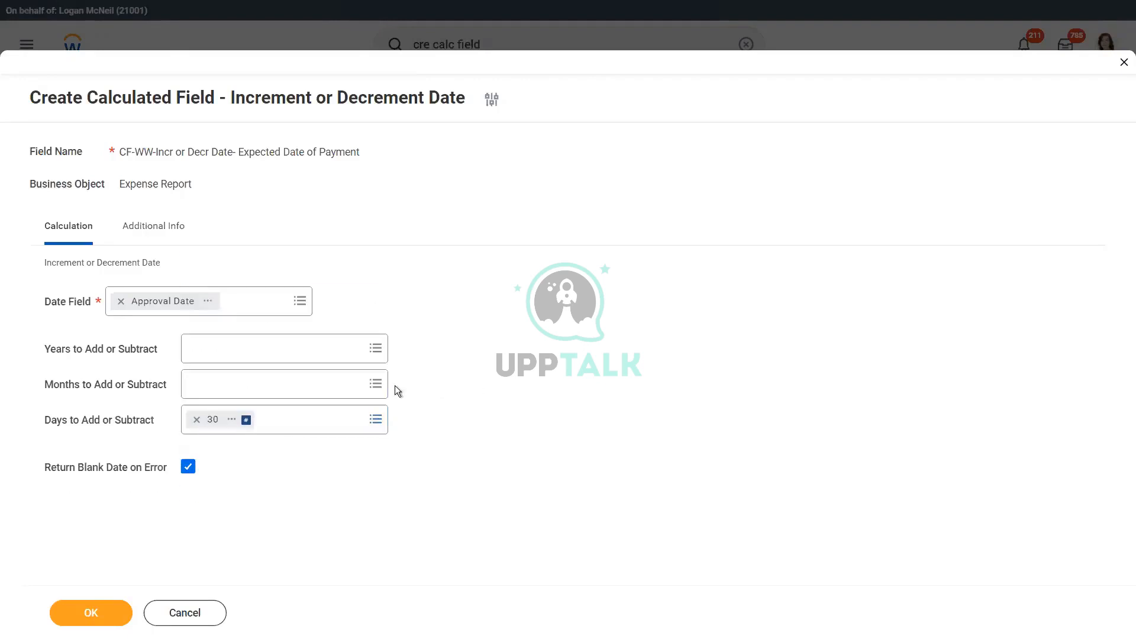
pyautogui.click(233, 420)
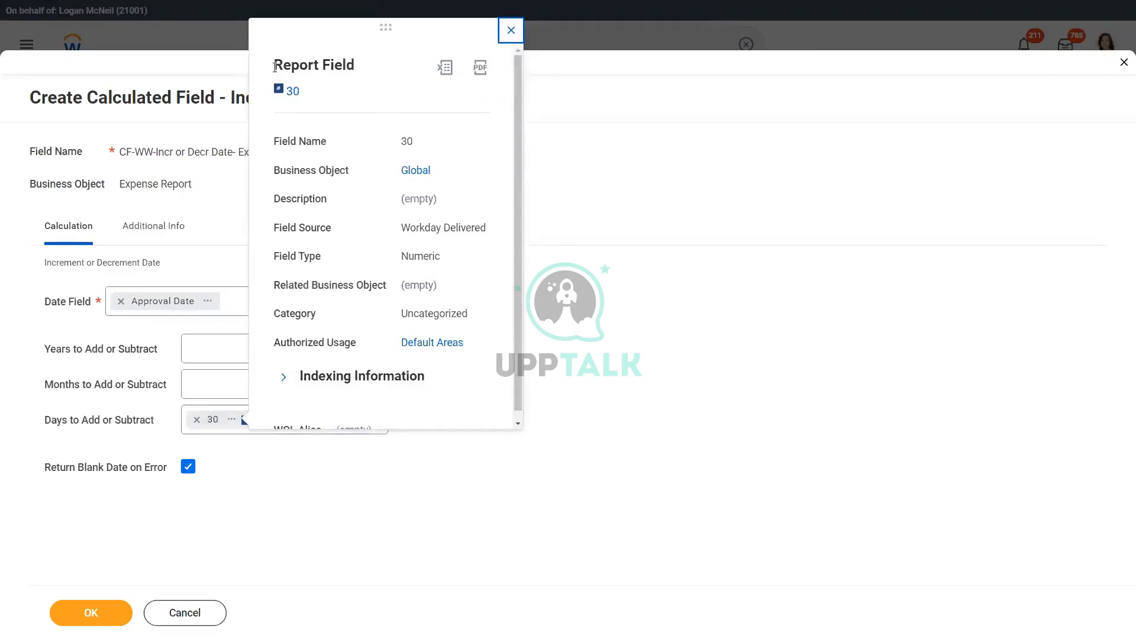
pyautogui.moveTo(274, 67); pyautogui.dragTo(368, 67)
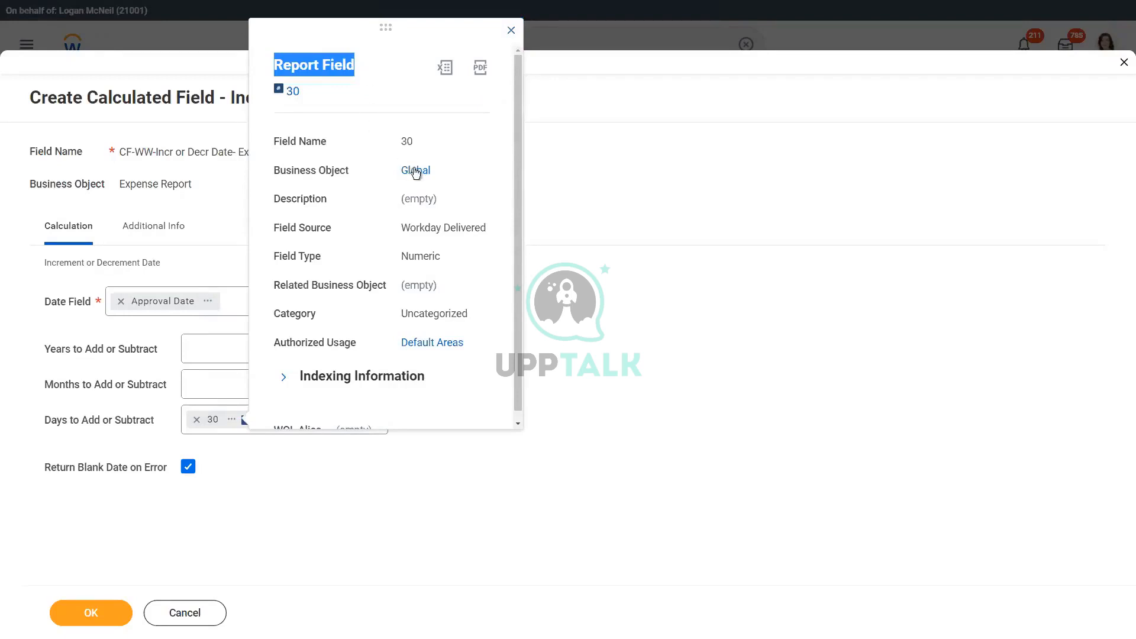
pyautogui.doubleClick(418, 225)
pyautogui.click(443, 226)
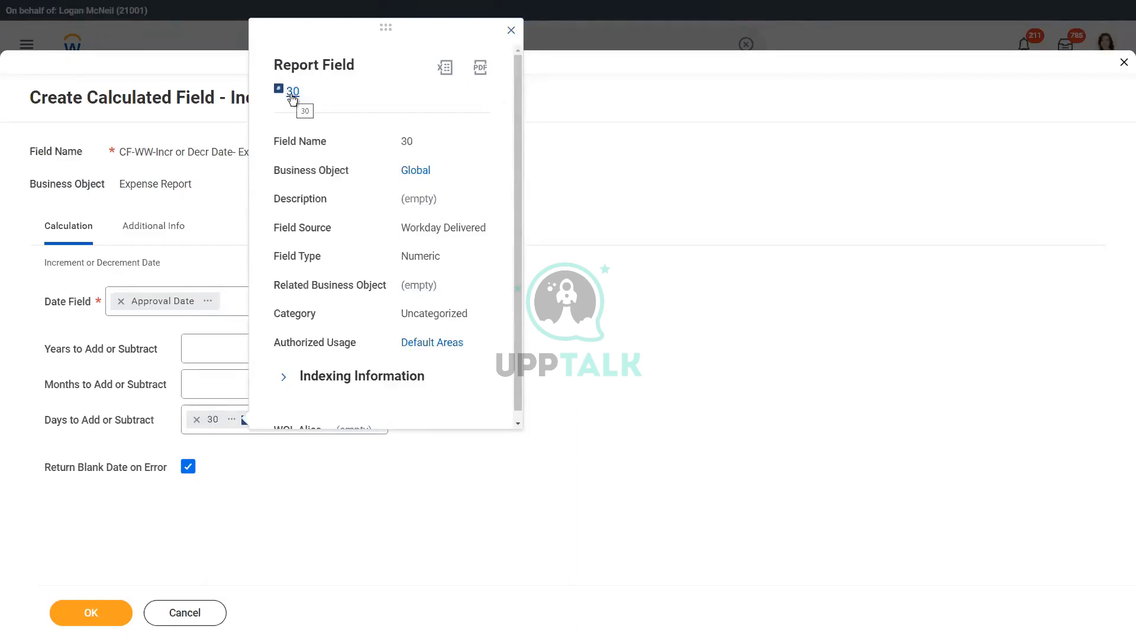
pyautogui.scroll(-1, 347, 278)
pyautogui.scroll(1, 347, 278)
pyautogui.click(511, 32)
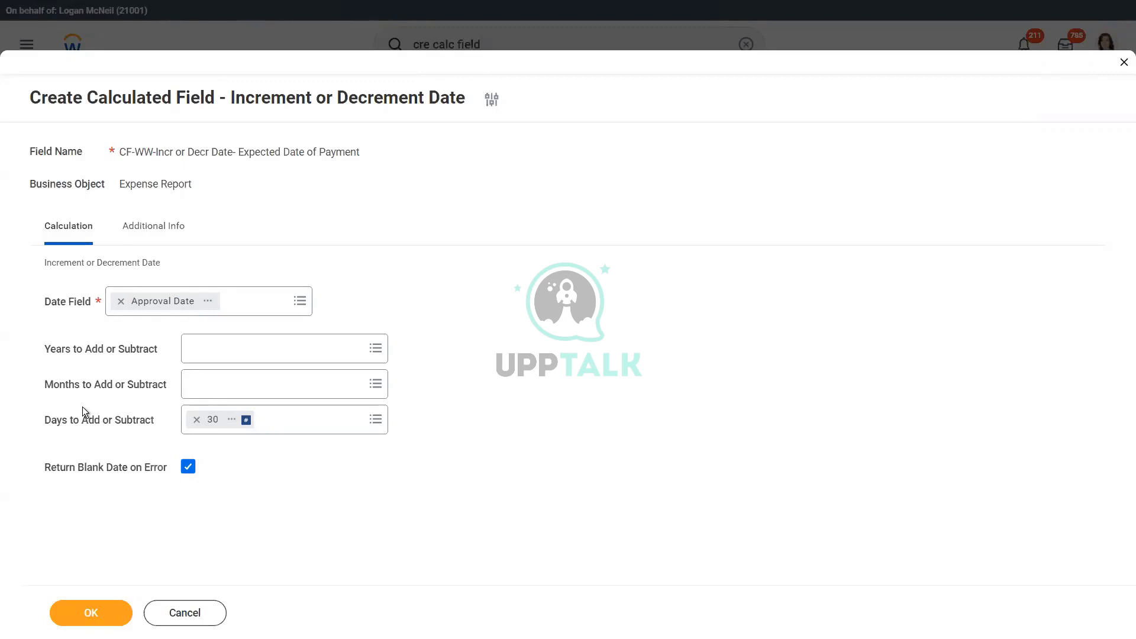
# - Clear the Days to Add or Subtract value and reopen the field for a new selection
pyautogui.click(197, 421)
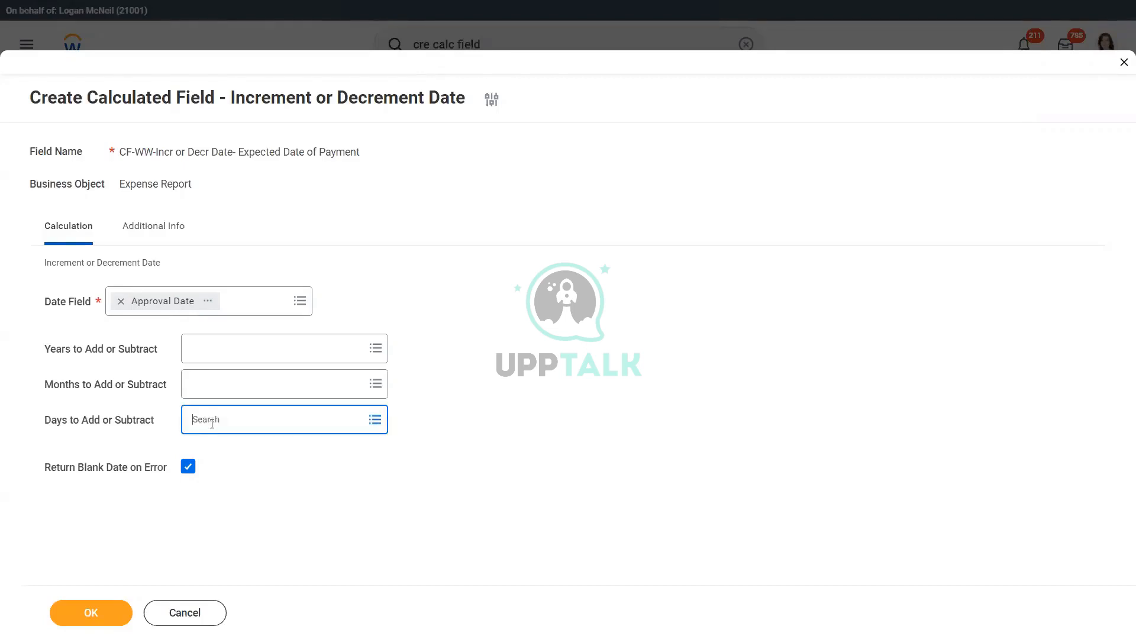
pyautogui.click(212, 422)
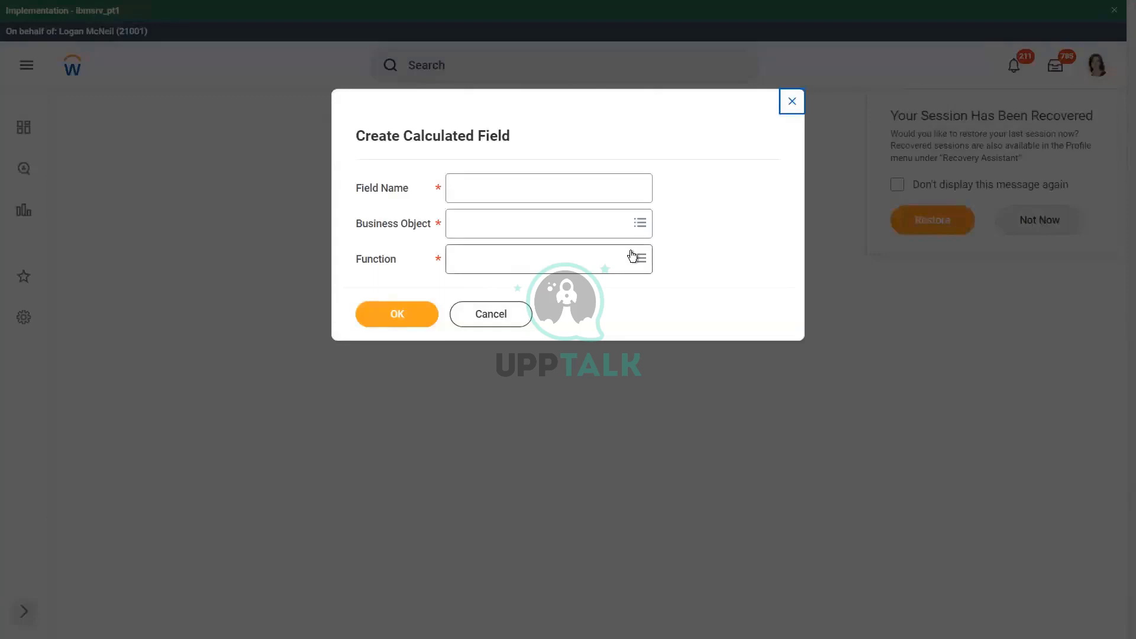
# - Name the new calculated field "CF-WW_Incr or Decr Date-Expected Date of Payment"
pyautogui.click(479, 191)
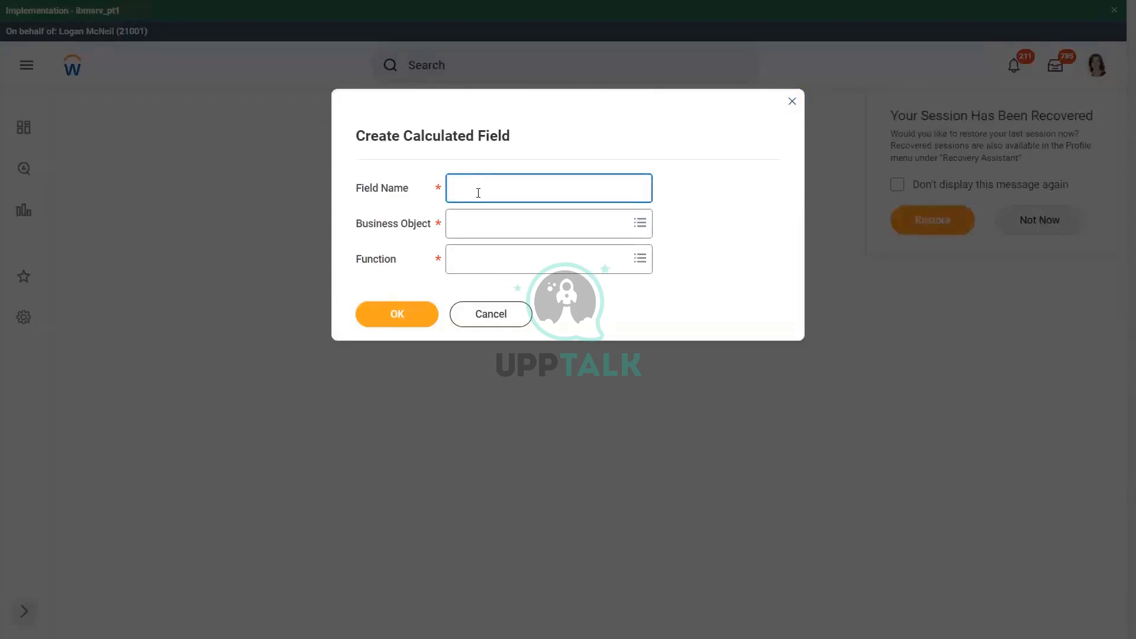
pyautogui.write('CF-WW_Incr or Decr Date')
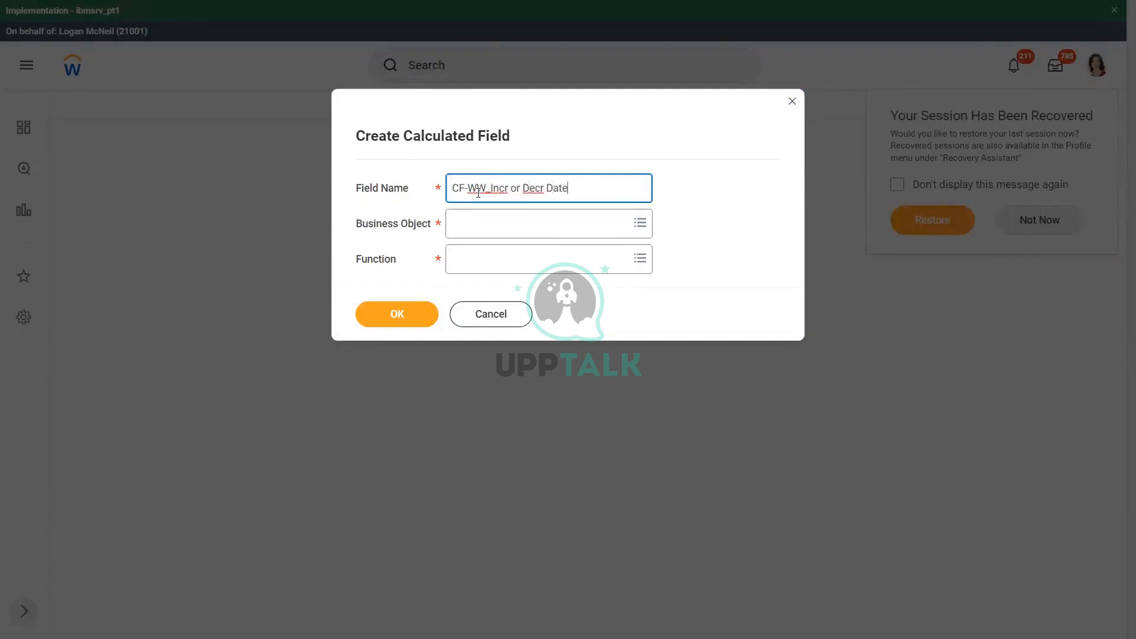
pyautogui.write('-Expected Date of Payment')
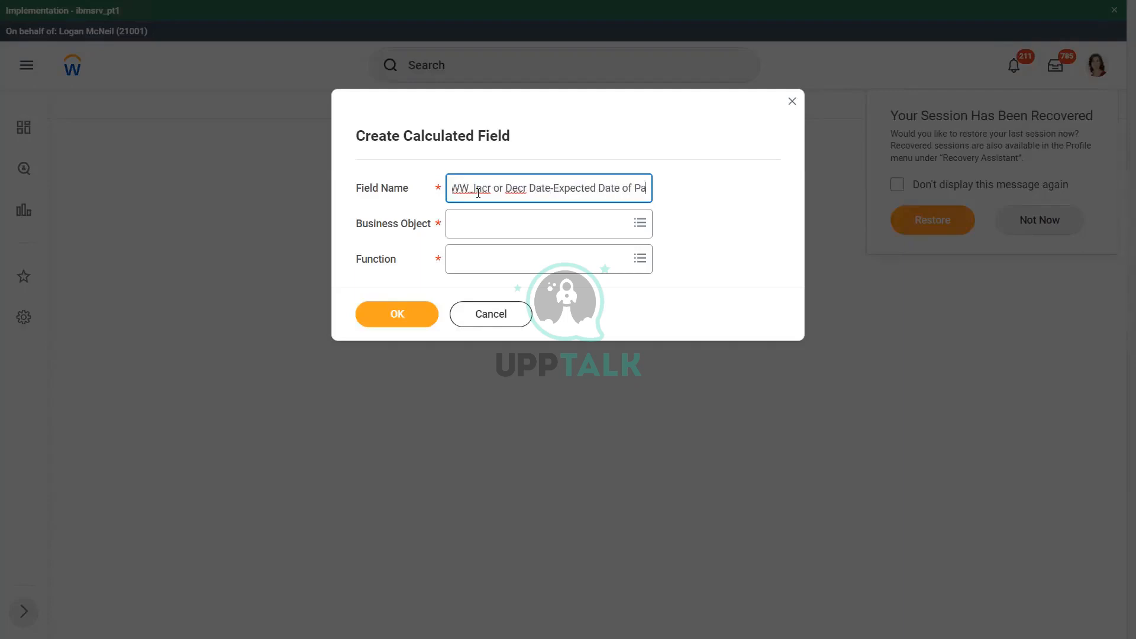
# - Set the business object to Expense Report and the function to Increment or Decrement Date, and proceed to the calculation setup
pyautogui.press('Tab')
pyautogui.write('exp report')
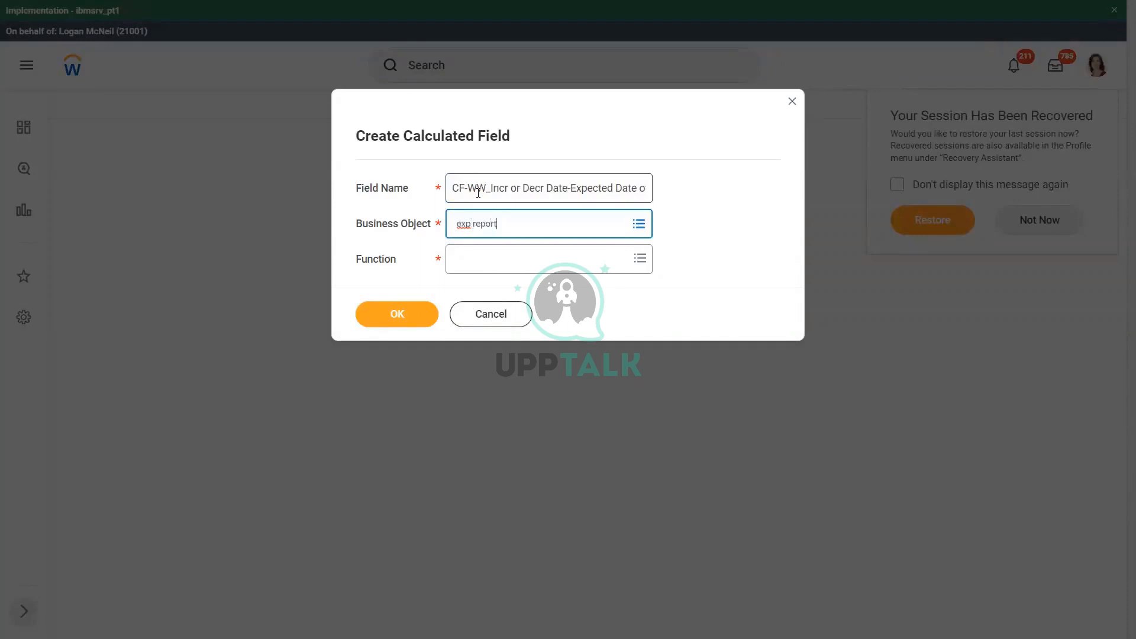
pyautogui.press('Return')
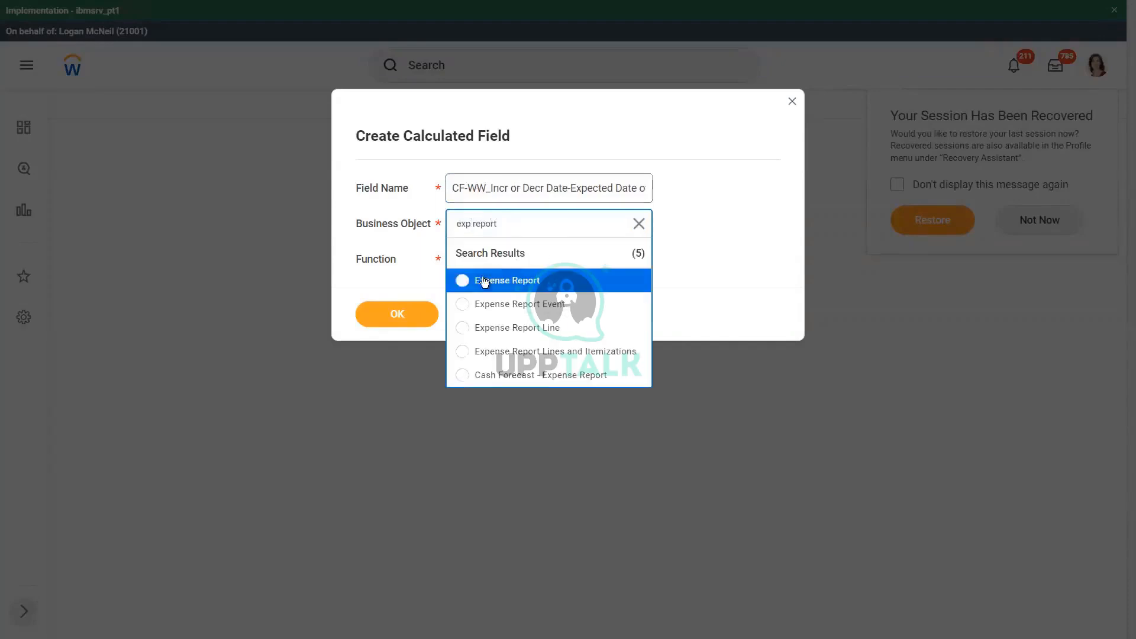
pyautogui.click(486, 282)
pyautogui.click(511, 258)
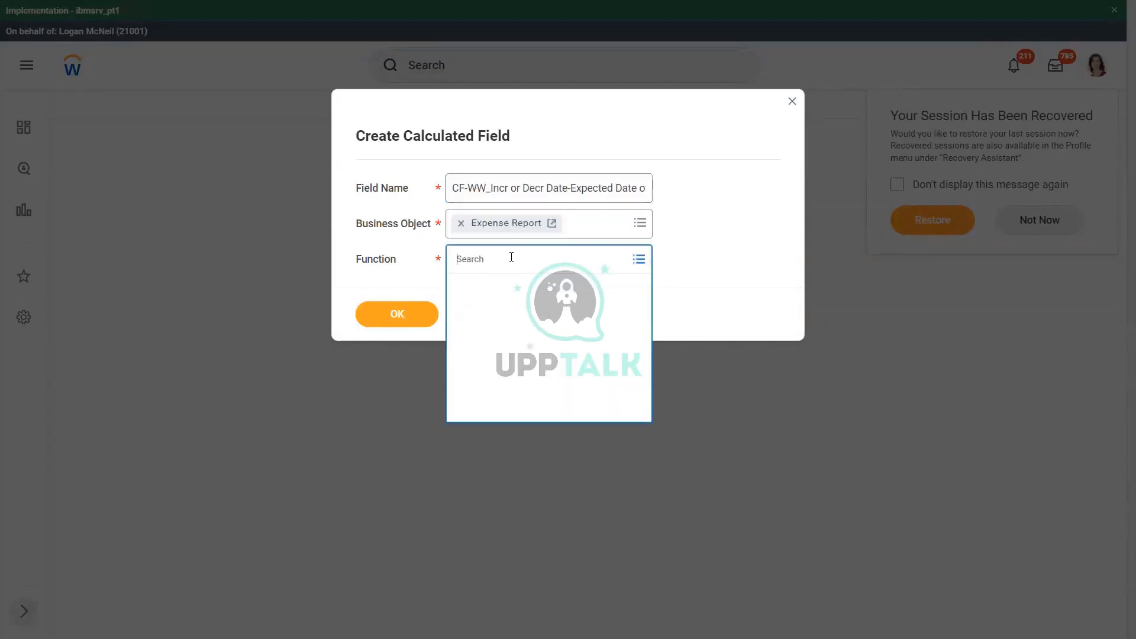
pyautogui.write('incr')
pyautogui.press('Return')
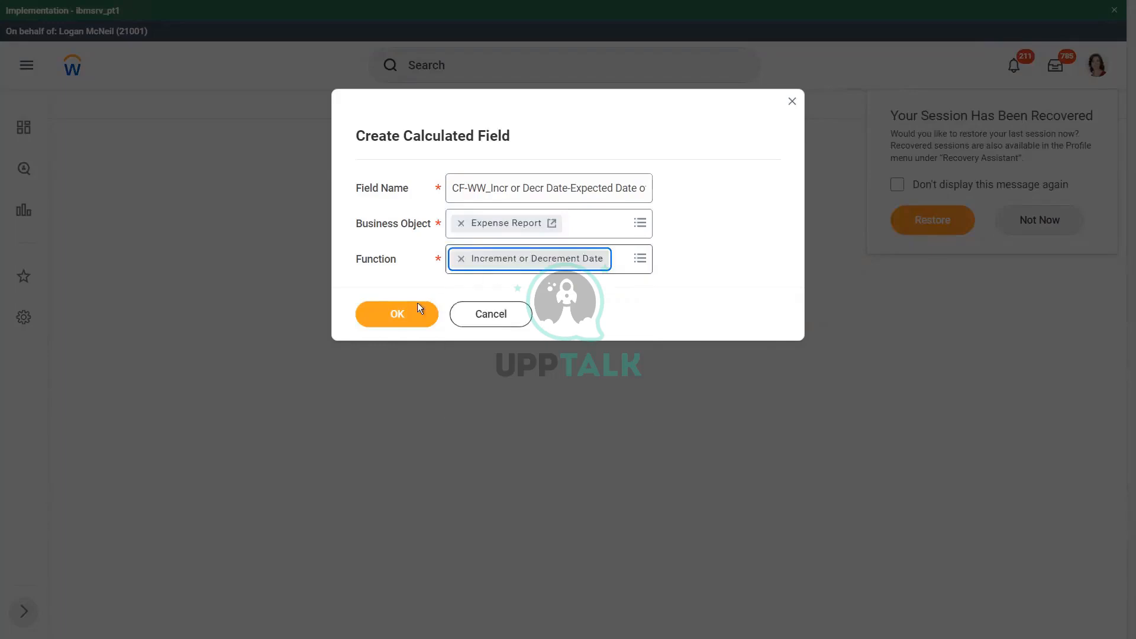
pyautogui.click(397, 317)
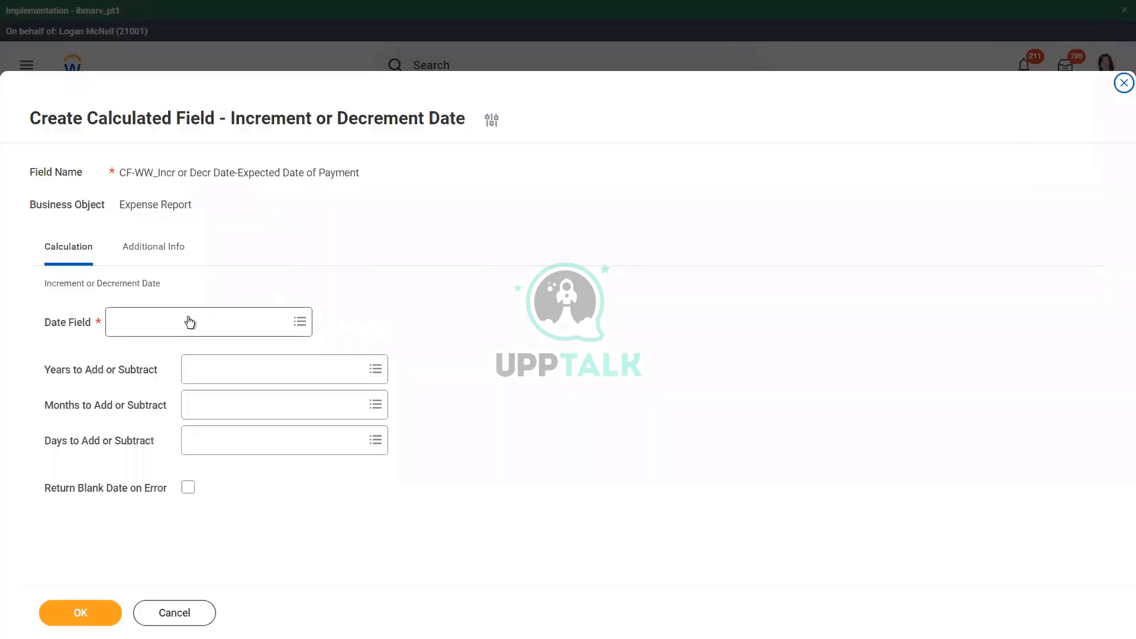
# - Search for "approval date" and set the Date Field to Approval Date
pyautogui.click(190, 319)
pyautogui.write('approval')
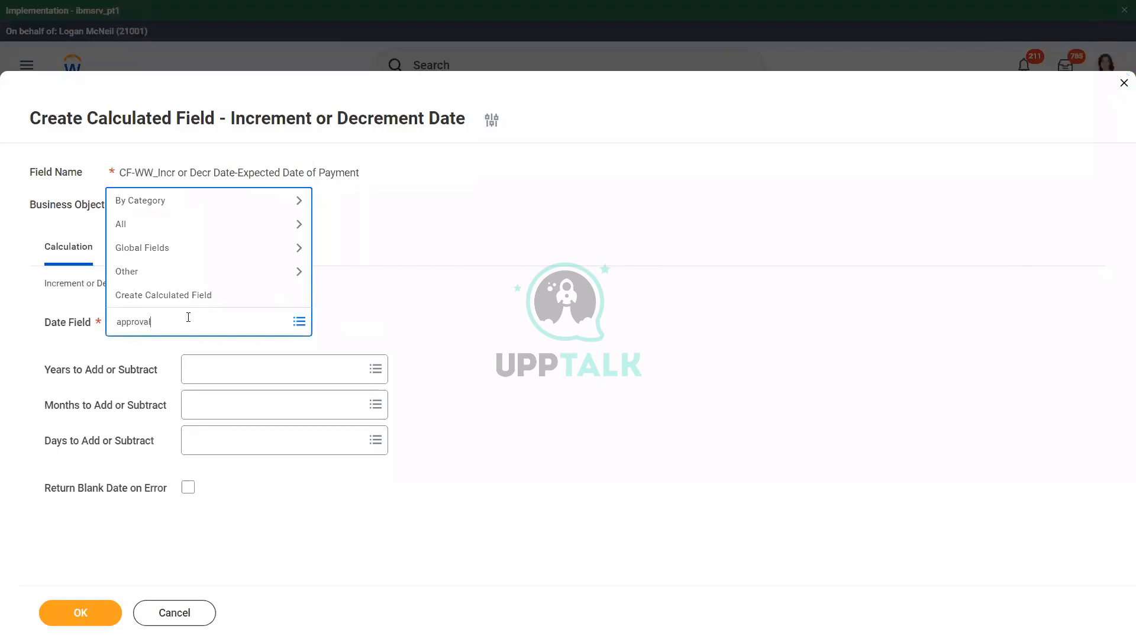
pyautogui.write(' date')
pyautogui.press('Return')
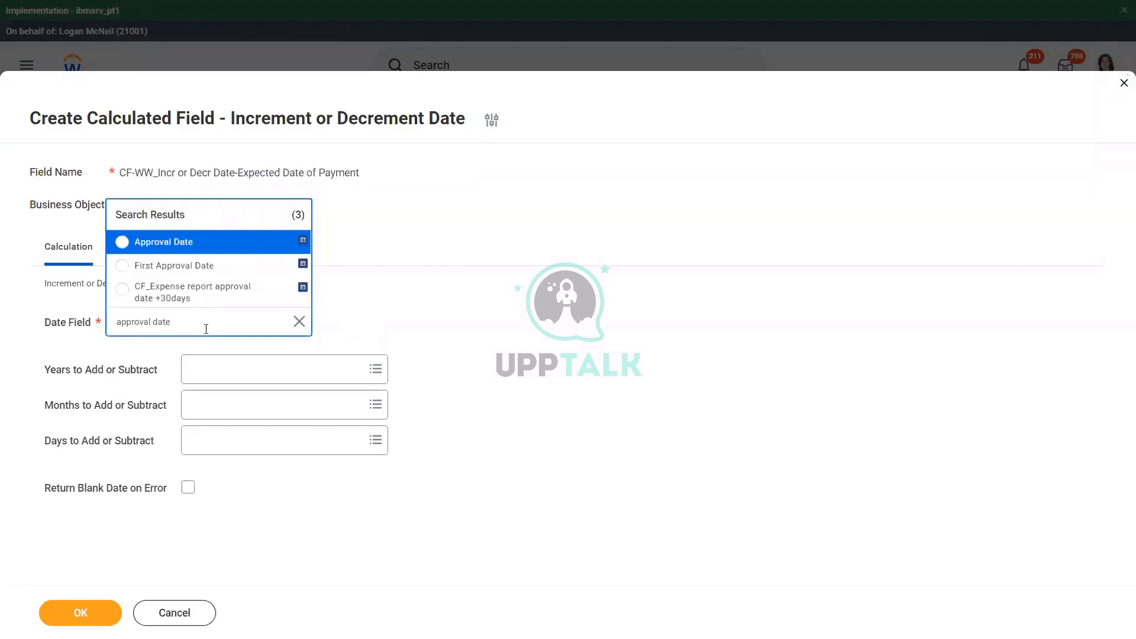
pyautogui.click(145, 244)
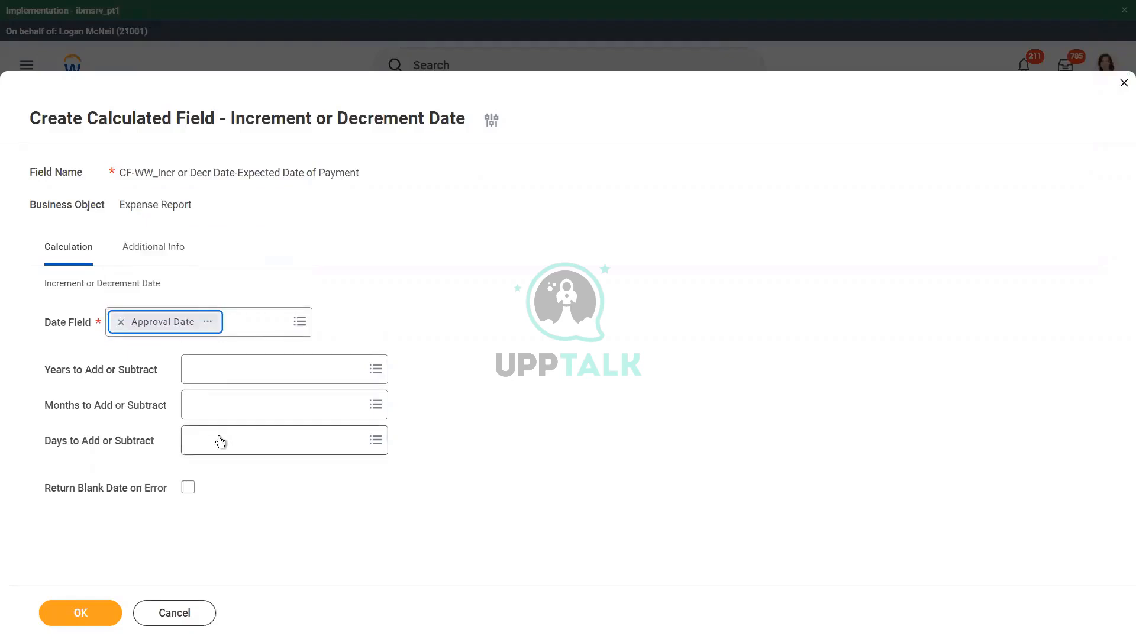
# - Set Days to Add or Subtract to -49
pyautogui.click(219, 442)
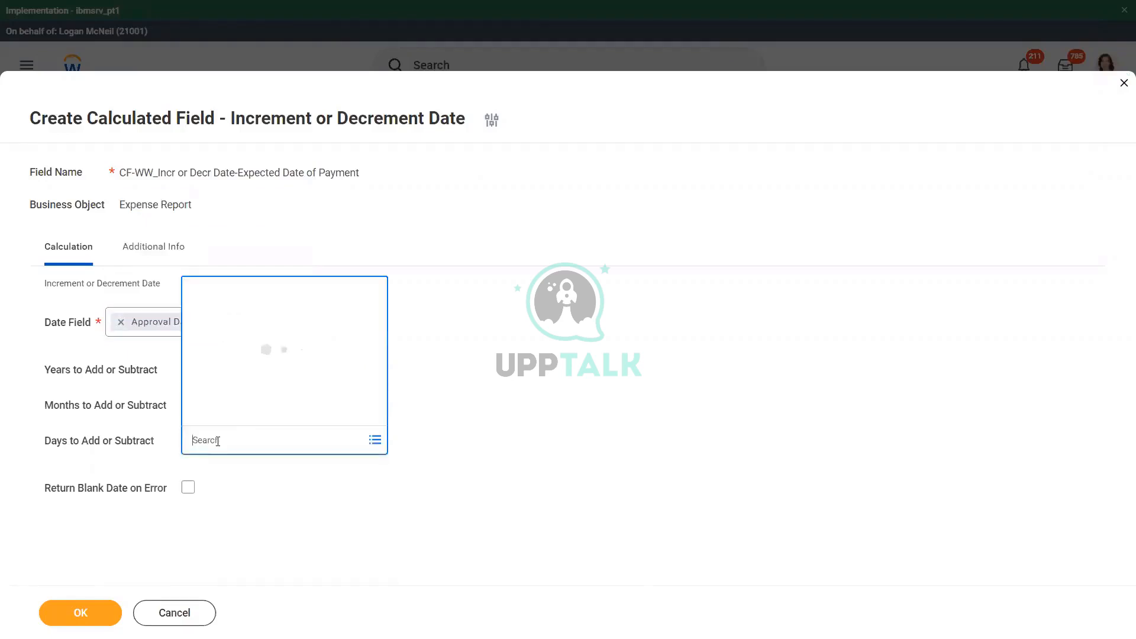
pyautogui.write('-49')
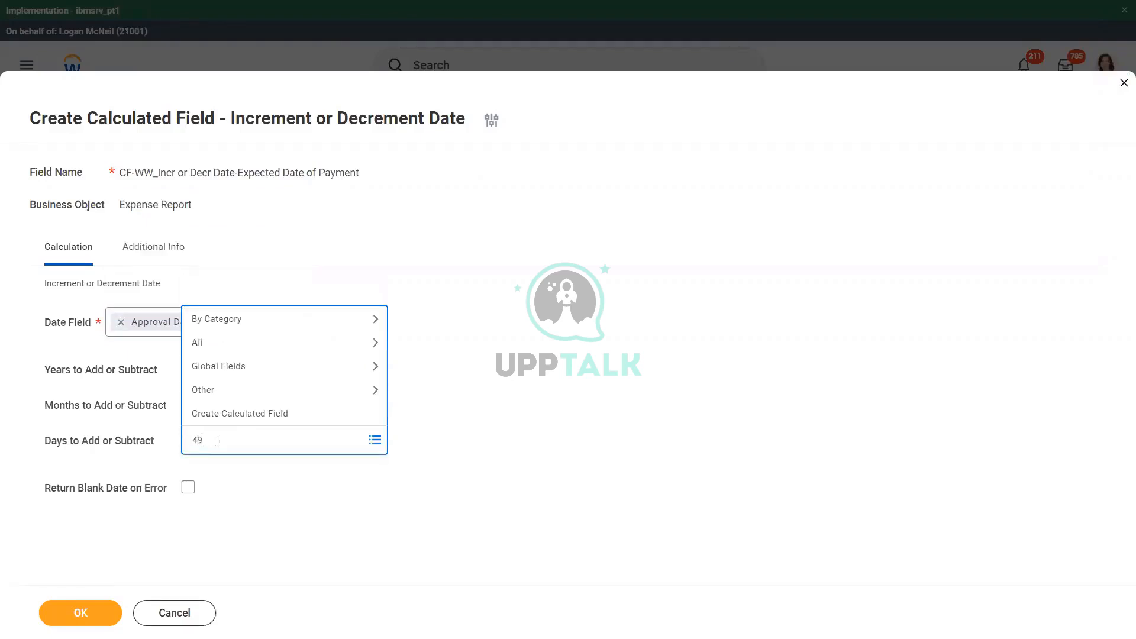
pyautogui.press('Return')
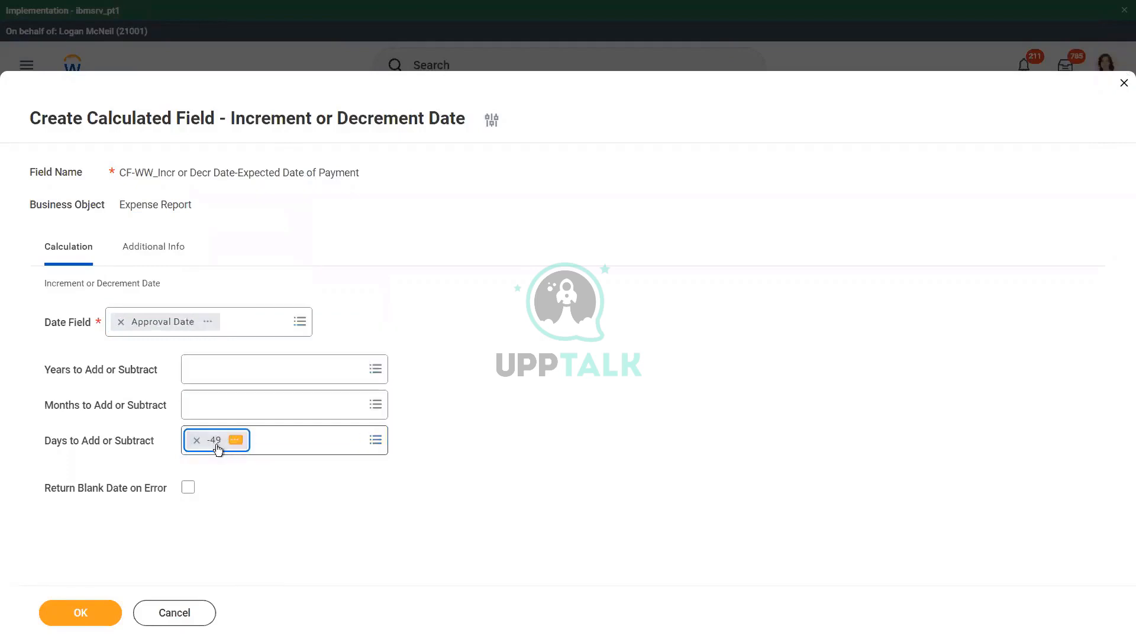
# - Examine the calculated field type of the -49 constant and clear it from Days to Add or Subtract
pyautogui.click(235, 441)
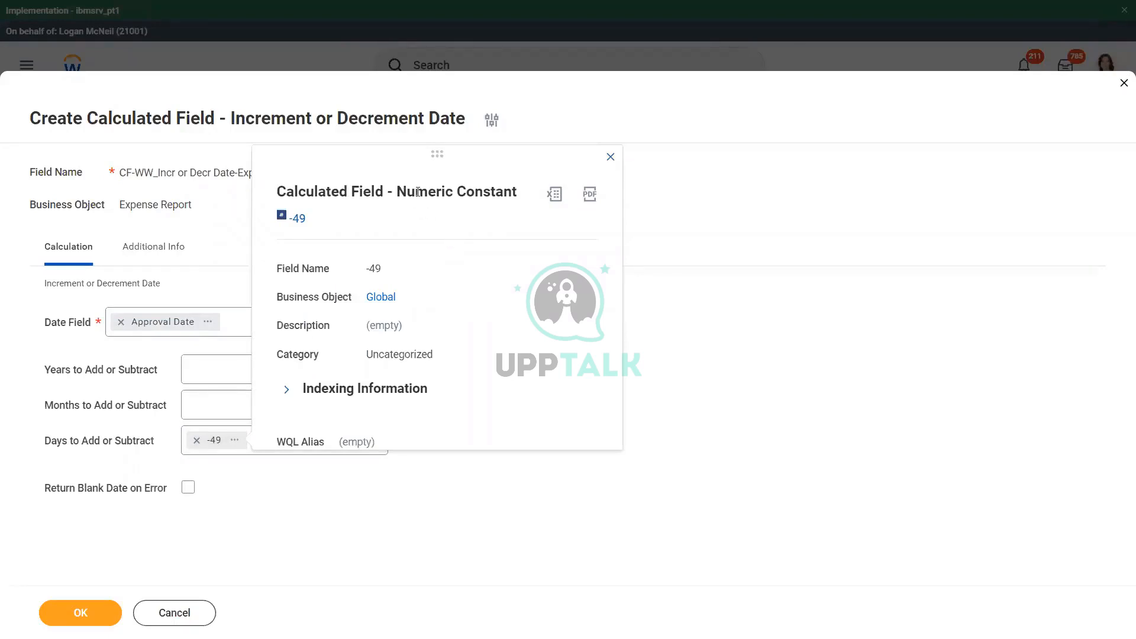
pyautogui.moveTo(397, 192); pyautogui.dragTo(520, 192)
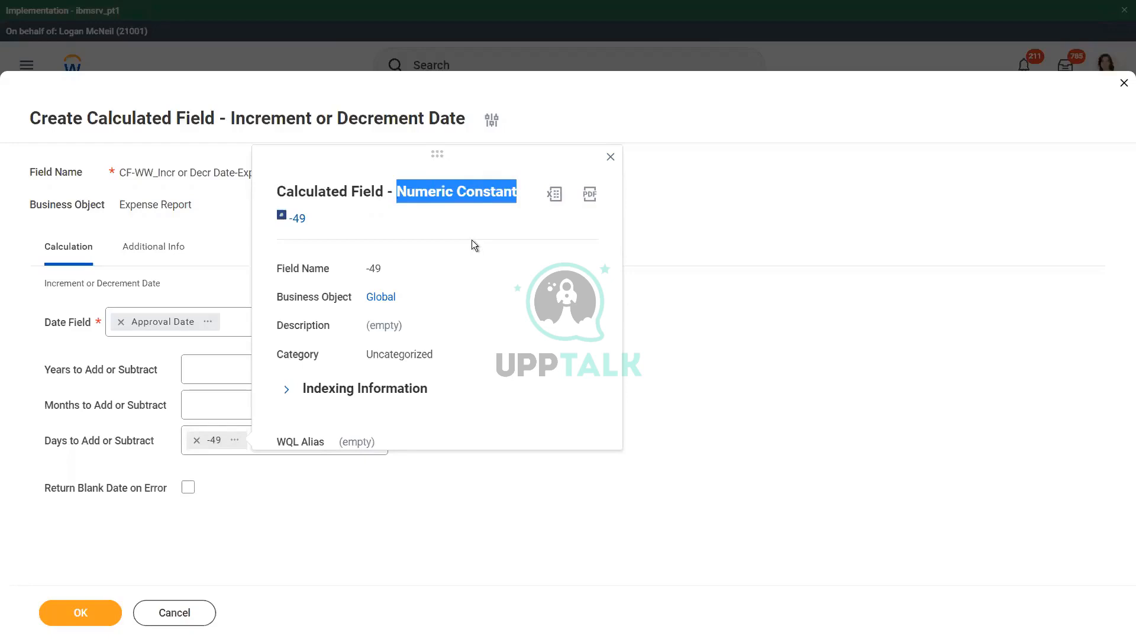
pyautogui.click(611, 159)
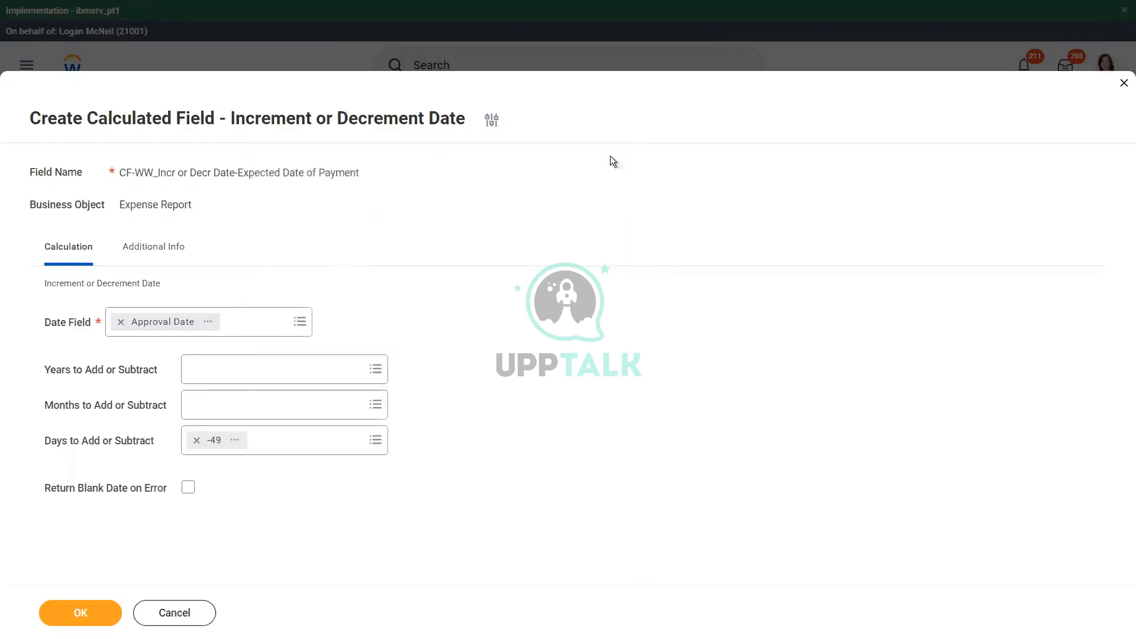
pyautogui.click(197, 441)
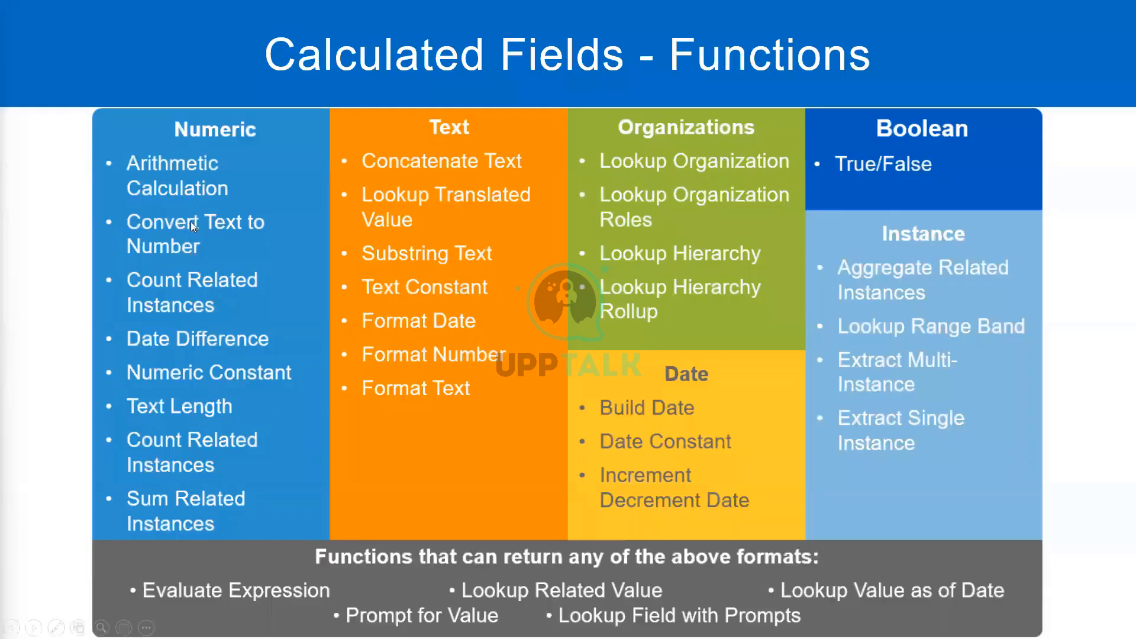